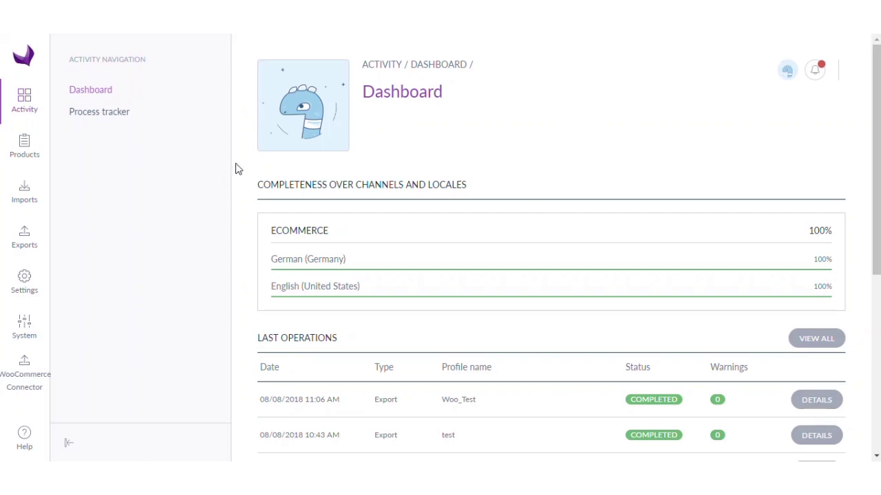
# Open the product grid listing all 9 products from the sidebar.
pyautogui.click(31, 157)
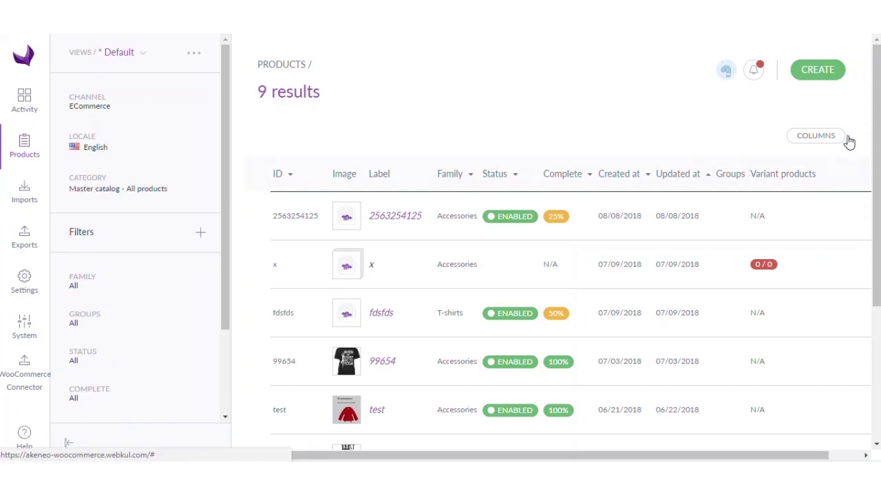
# Create a simple product with SKU 258563254 in the Shirts family.
pyautogui.click(819, 71)
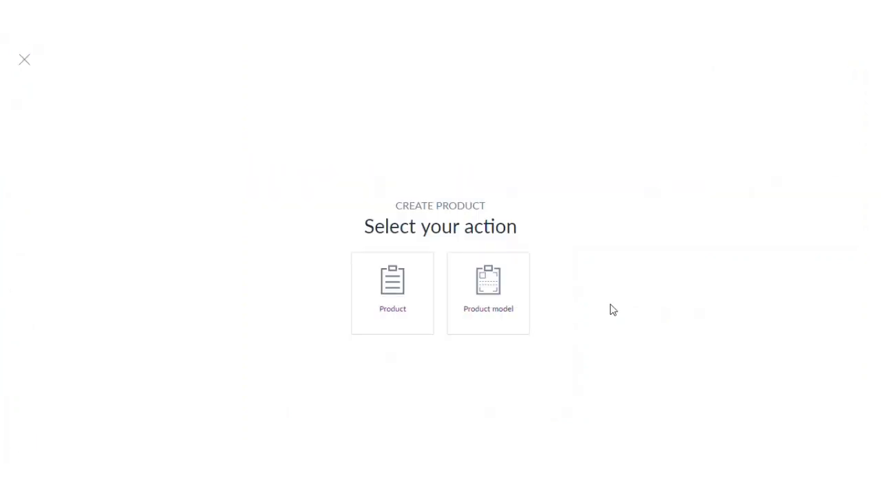
pyautogui.click(399, 295)
pyautogui.click(424, 236)
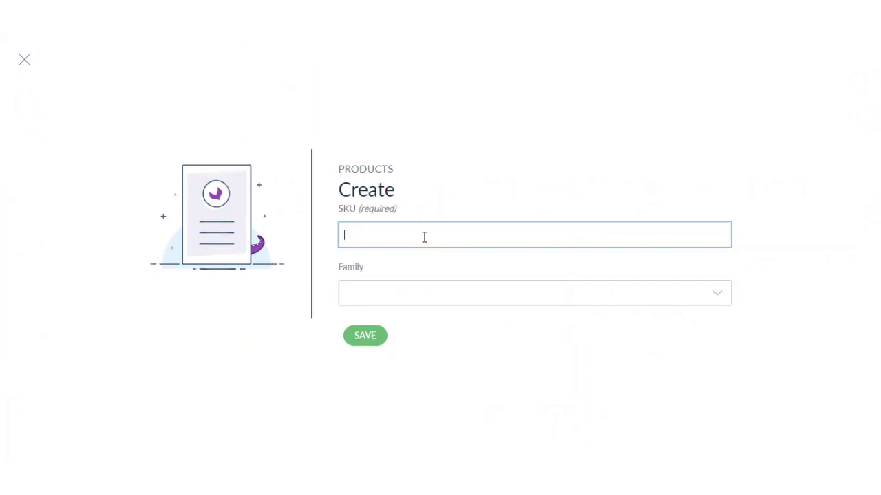
pyautogui.write('258563254')
pyautogui.click(443, 293)
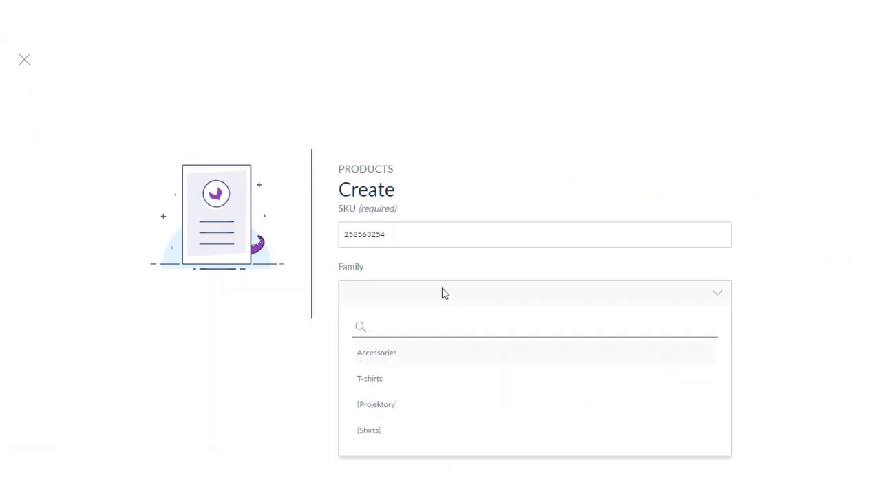
pyautogui.click(372, 432)
pyautogui.click(366, 338)
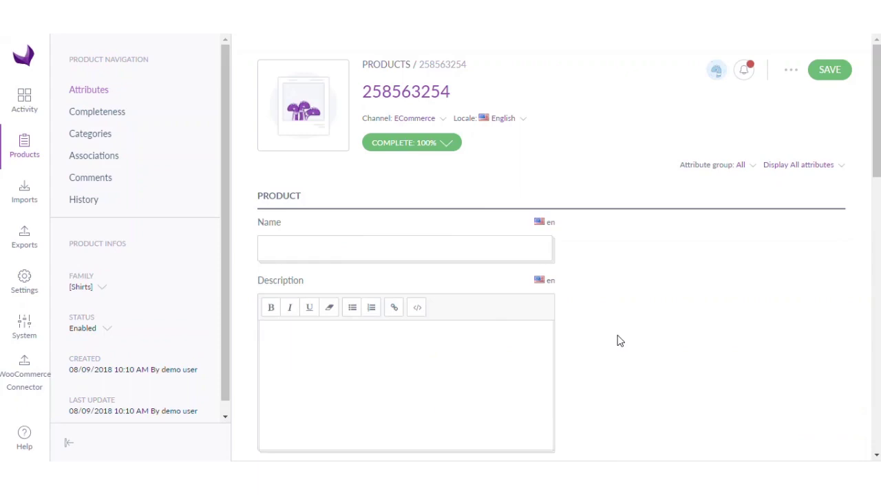
# Name the product 'Formal Shirt' with description 'Formal Shirt with fine lining and curved hem'.
pyautogui.click(416, 251)
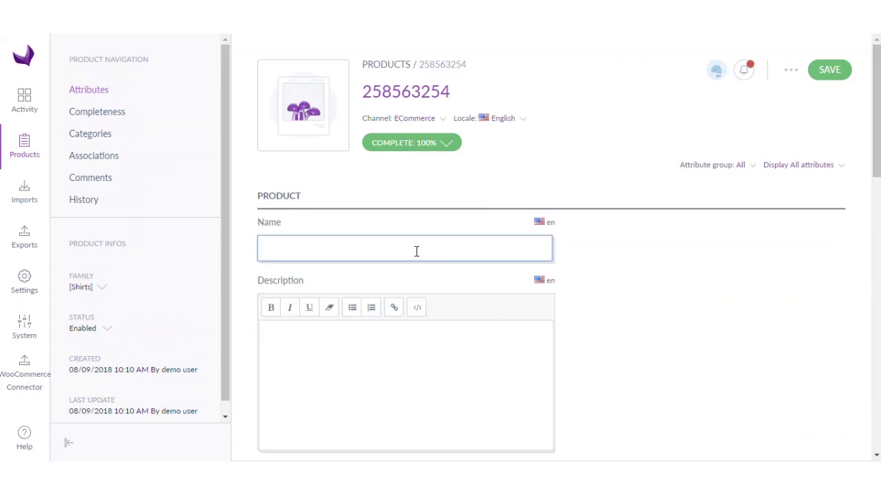
pyautogui.write('Formal Shirt')
pyautogui.click(391, 335)
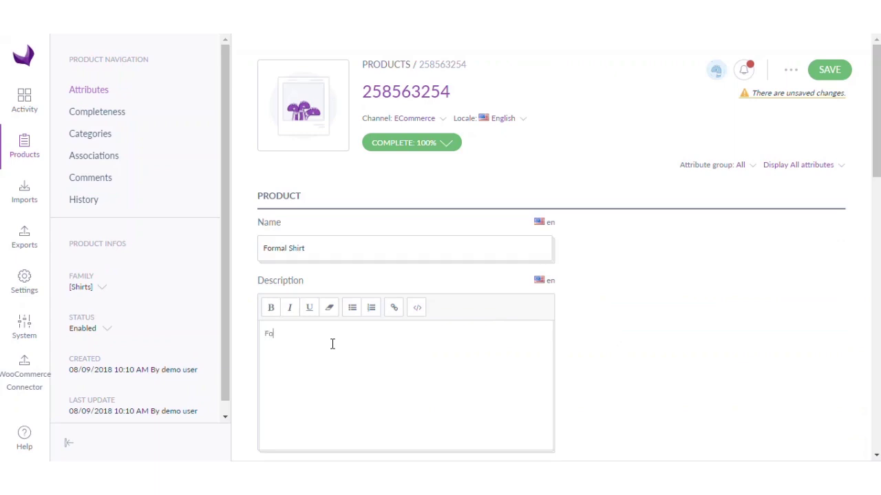
pyautogui.write('Formal Shirt with fine lining and curved hem')
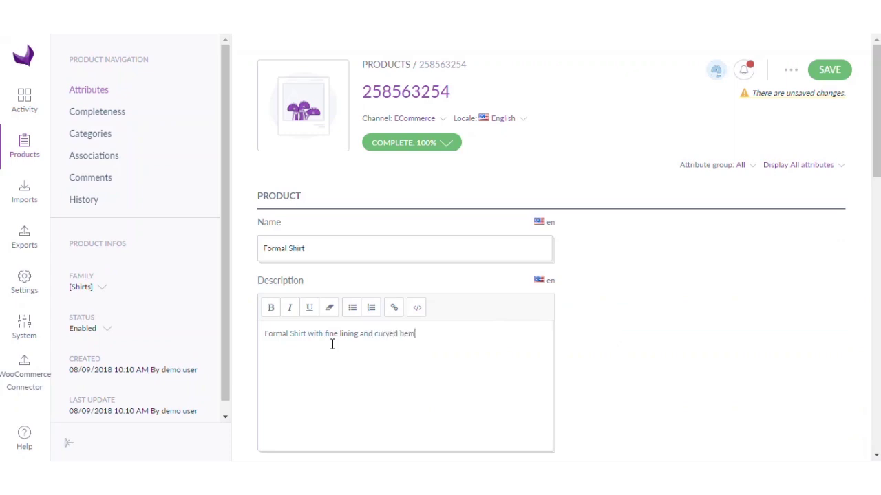
# Enter prices 20 EUR and 30 USD, meta description 'Formal Shirt with hem' and quantity 100.
pyautogui.scroll(-6, 433, 350)
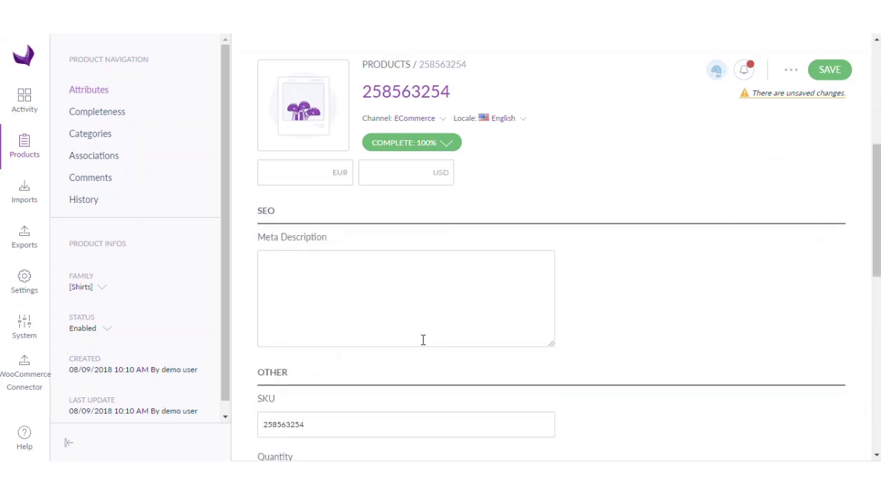
pyautogui.click(295, 181)
pyautogui.write('20')
pyautogui.press('Tab')
pyautogui.write('30')
pyautogui.click(301, 277)
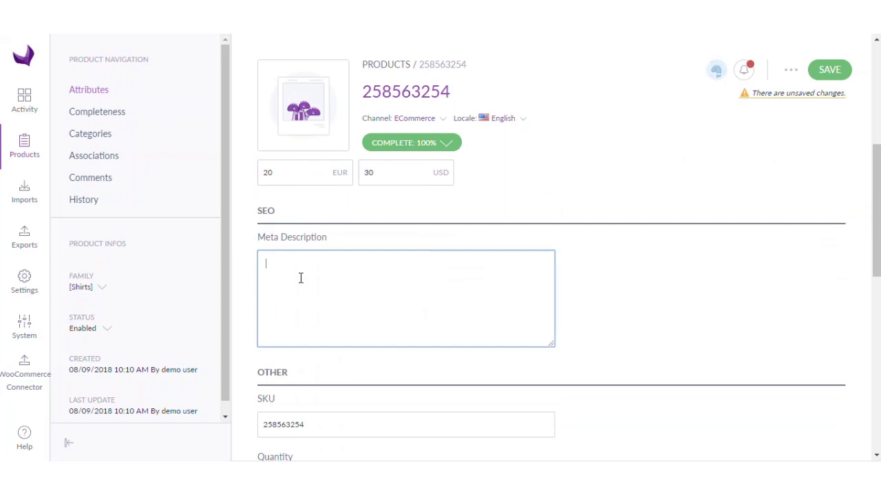
pyautogui.write('Formal Shirt with hem')
pyautogui.scroll(-4, 300, 278)
pyautogui.click(305, 222)
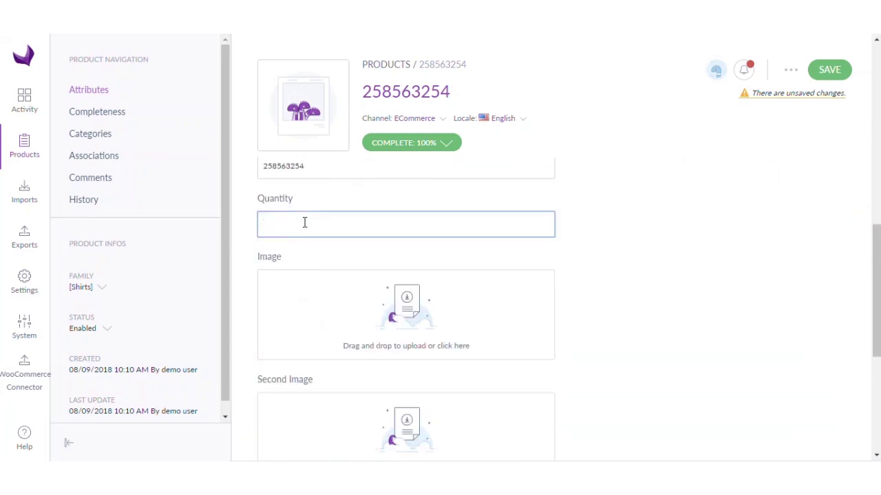
pyautogui.write('100')
pyautogui.scroll(-2, 512, 300)
pyautogui.scroll(2, 593, 308)
# Upload three shirt photos as the Image, Second Image and Variant image.
pyautogui.click(413, 309)
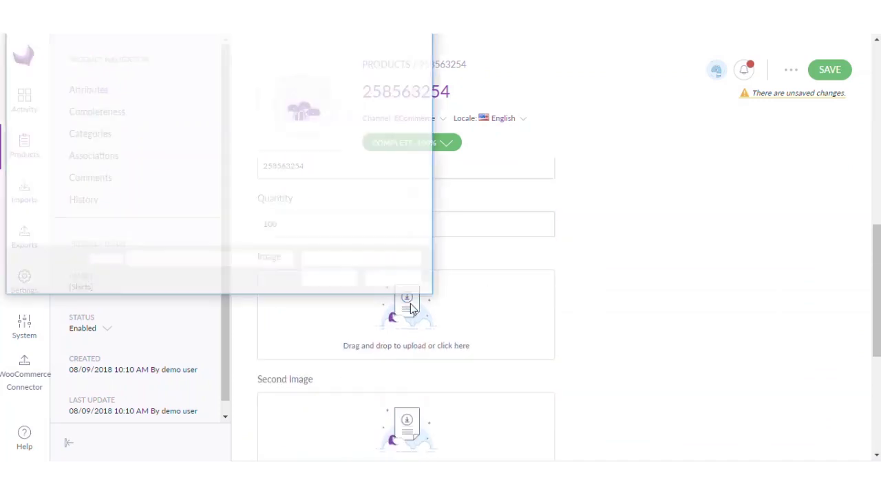
pyautogui.click(161, 110)
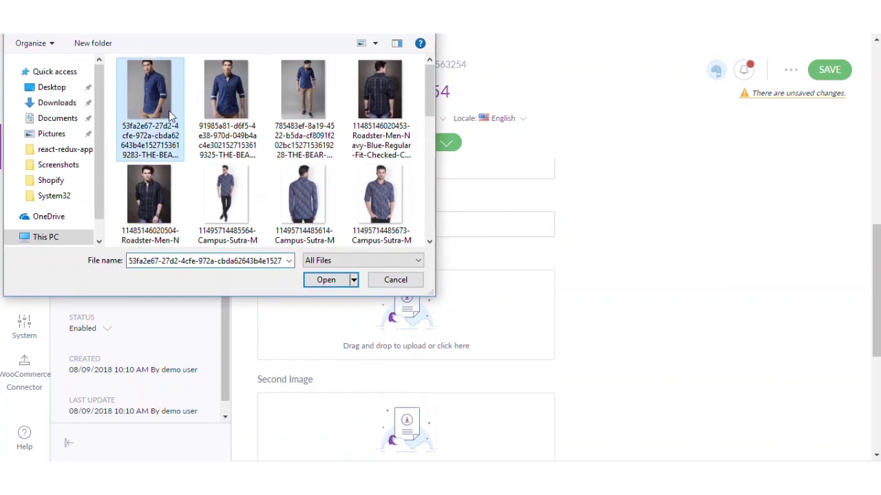
pyautogui.click(322, 280)
pyautogui.scroll(-3, 551, 334)
pyautogui.scroll(-1, 550, 335)
pyautogui.click(395, 174)
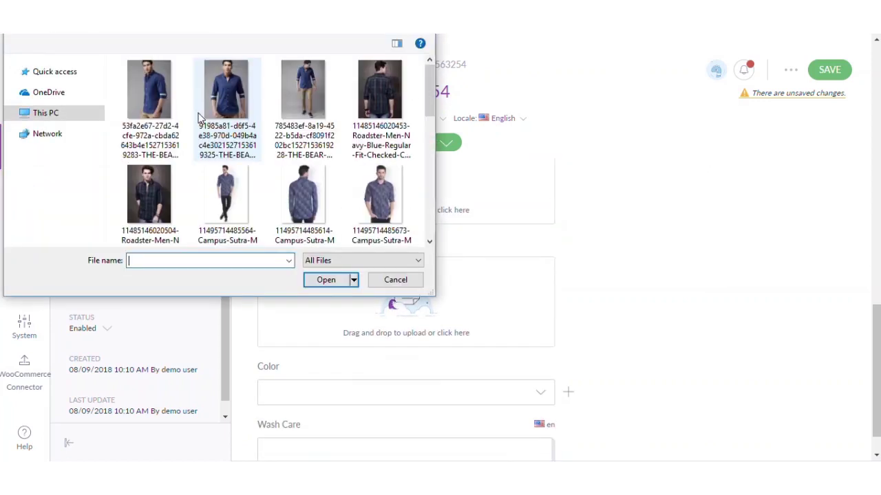
pyautogui.click(201, 118)
pyautogui.click(324, 282)
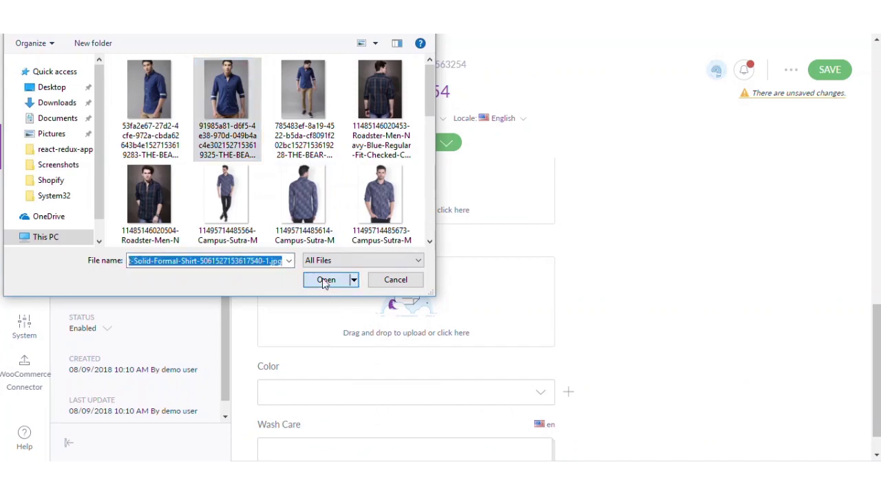
pyautogui.click(407, 286)
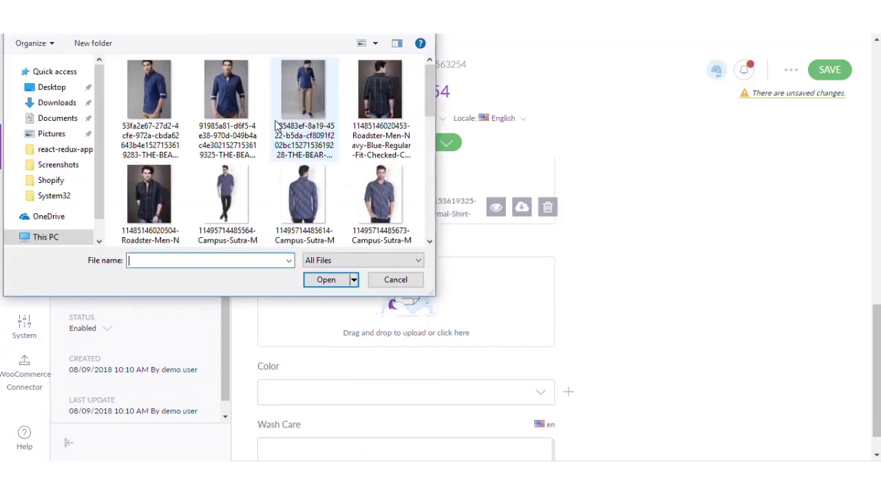
pyautogui.click(298, 117)
pyautogui.click(326, 280)
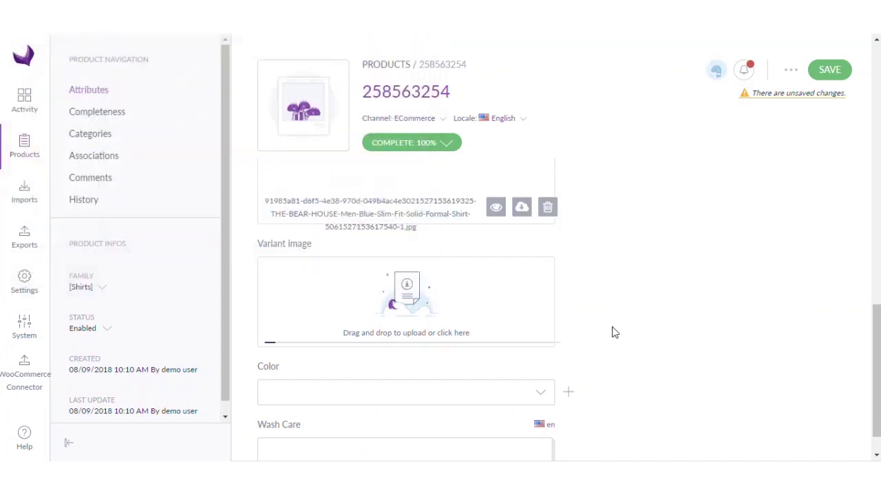
pyautogui.scroll(-1, 641, 337)
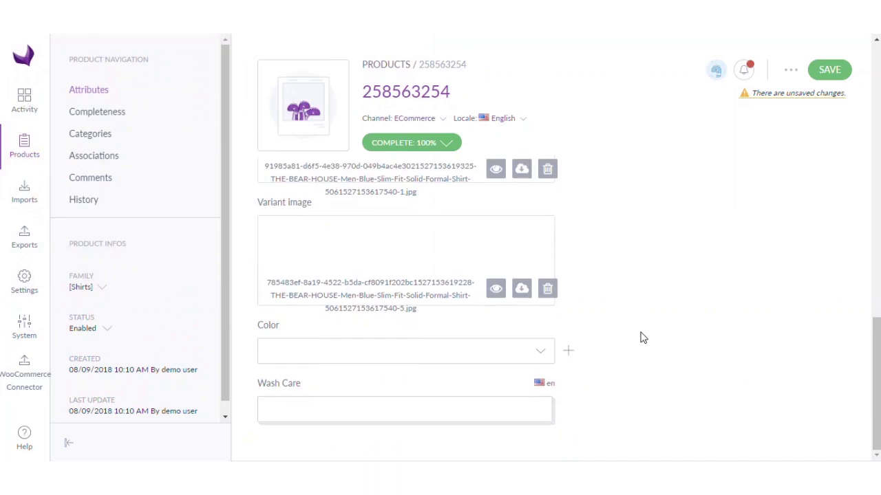
# Set the Color to blue, enter the Wash Care instructions, and save the product.
pyautogui.click(451, 350)
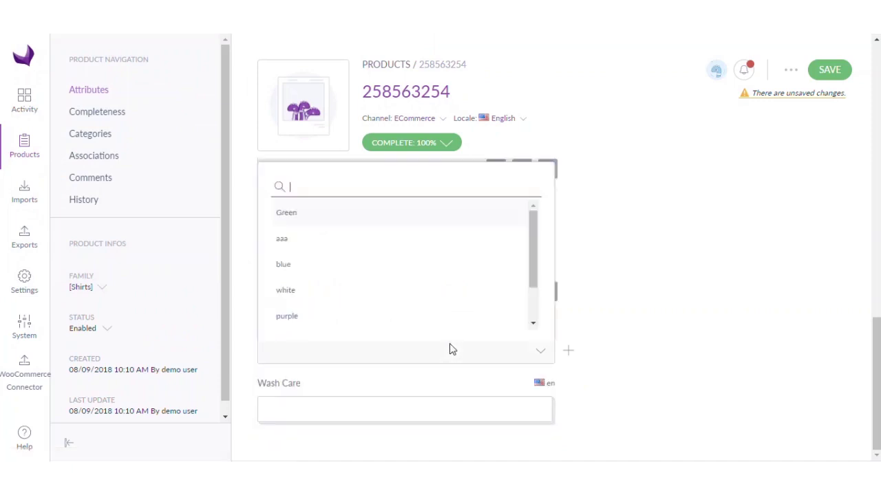
pyautogui.click(333, 268)
pyautogui.click(414, 421)
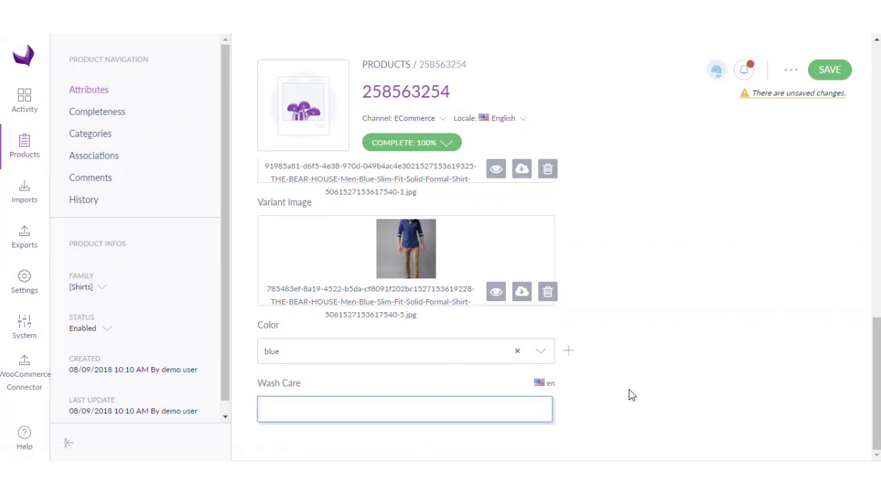
pyautogui.write('Steam Wash')
pyautogui.scroll(12, 633, 394)
pyautogui.scroll(5, 634, 392)
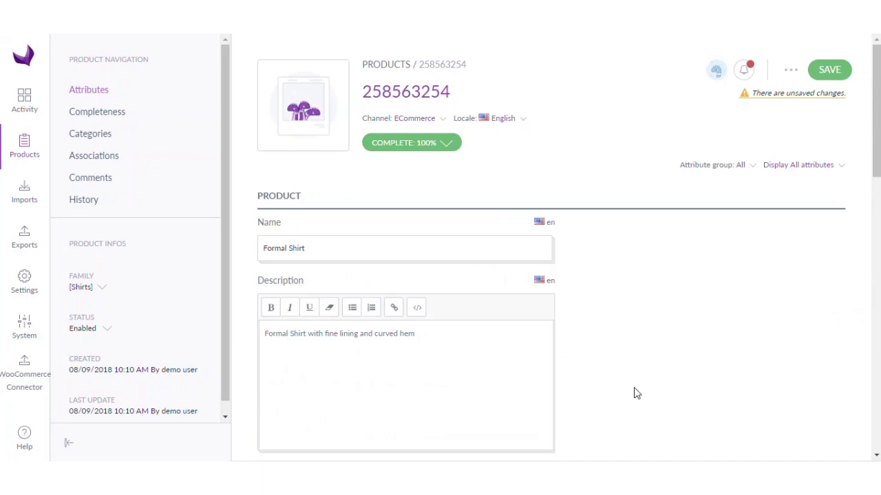
pyautogui.click(830, 71)
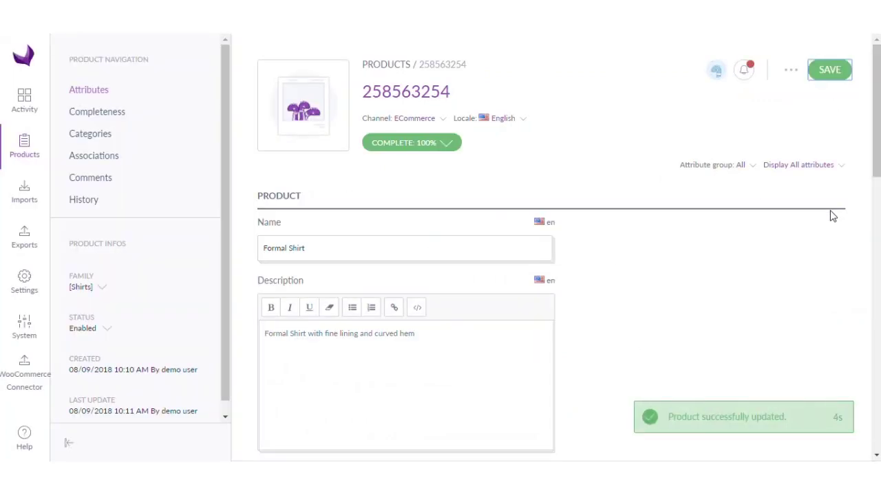
# Assign the product to the Master catalog's Shirts category, save, and go to Exports.
pyautogui.click(101, 143)
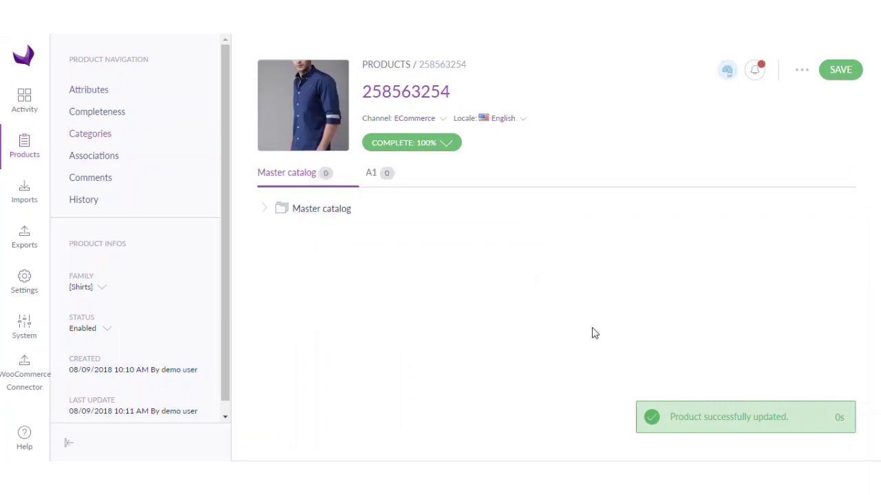
pyautogui.click(263, 209)
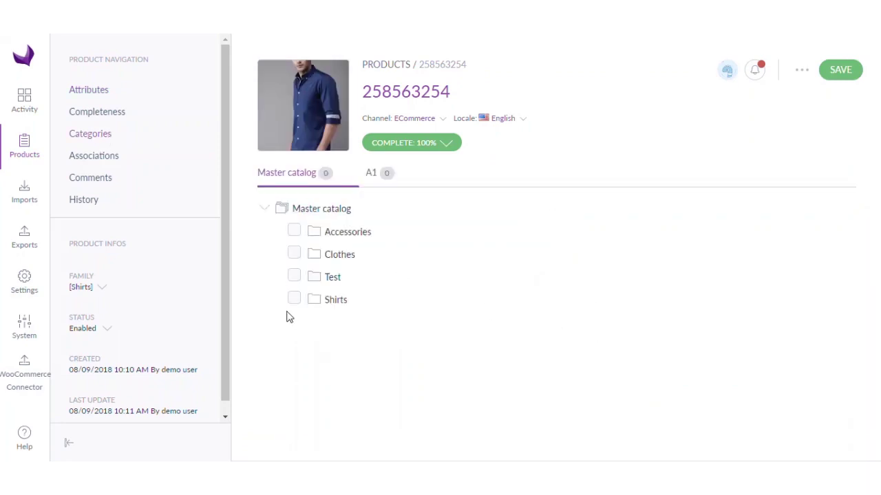
pyautogui.click(293, 299)
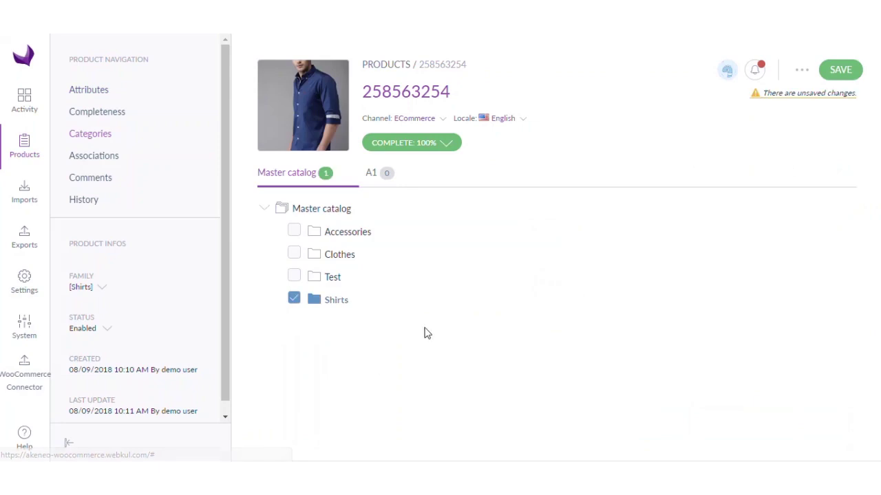
pyautogui.click(841, 71)
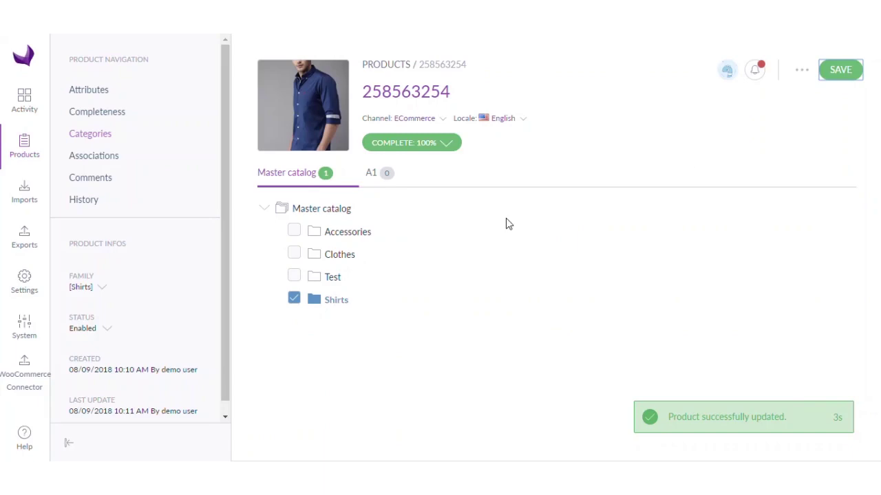
pyautogui.click(20, 249)
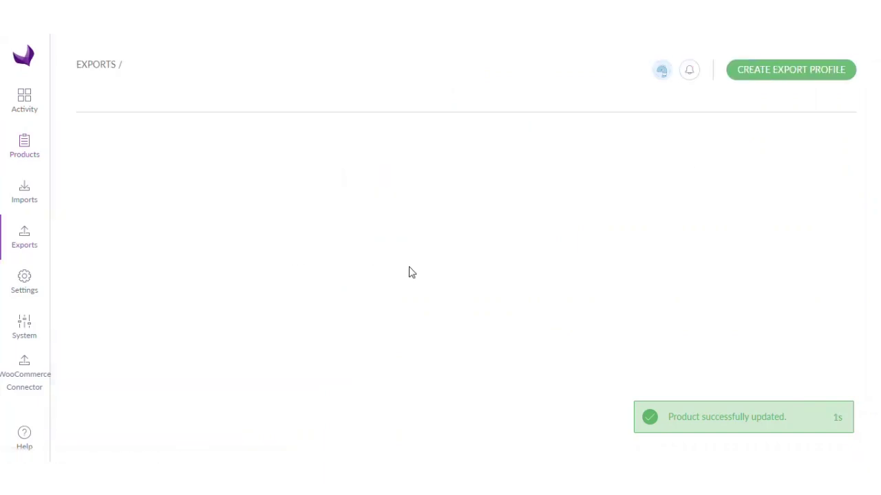
# Create the WooComm_Test export profile using the WooCommerce Export Job.
pyautogui.click(768, 78)
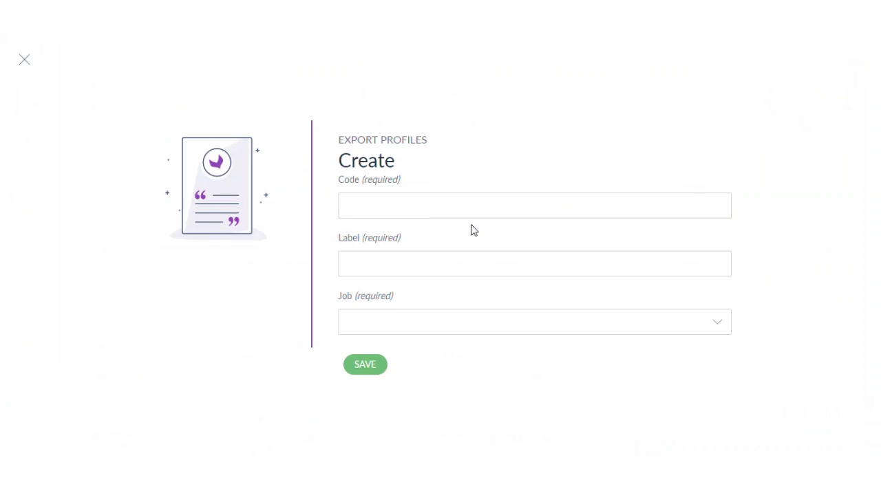
pyautogui.click(386, 204)
pyautogui.write('wooComm')
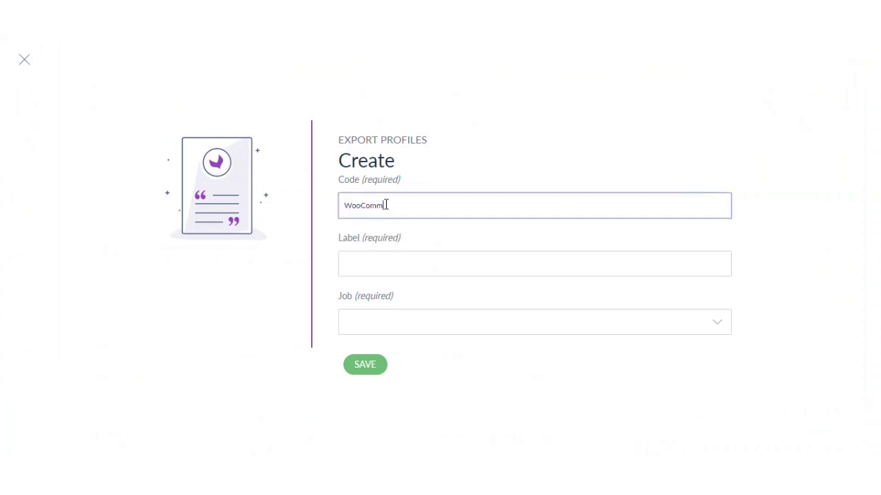
pyautogui.write('_Test')
pyautogui.press('Tab')
pyautogui.write('WooComm')
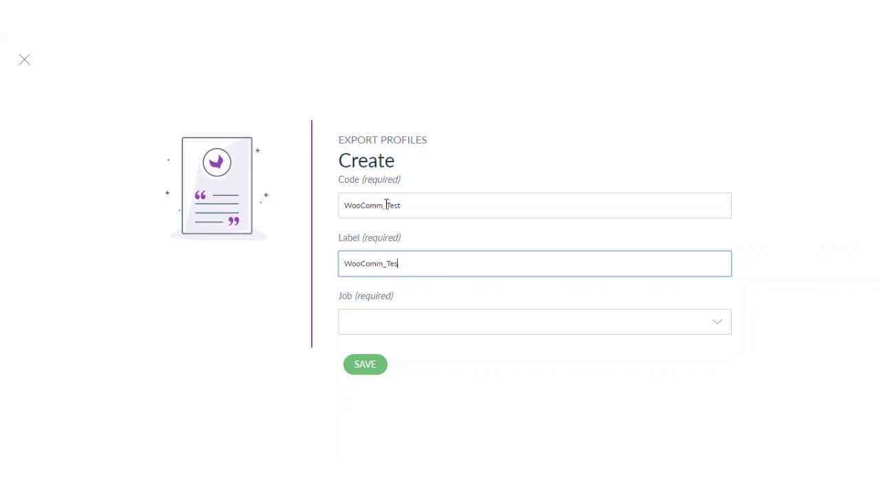
pyautogui.click(456, 332)
pyautogui.write('woo')
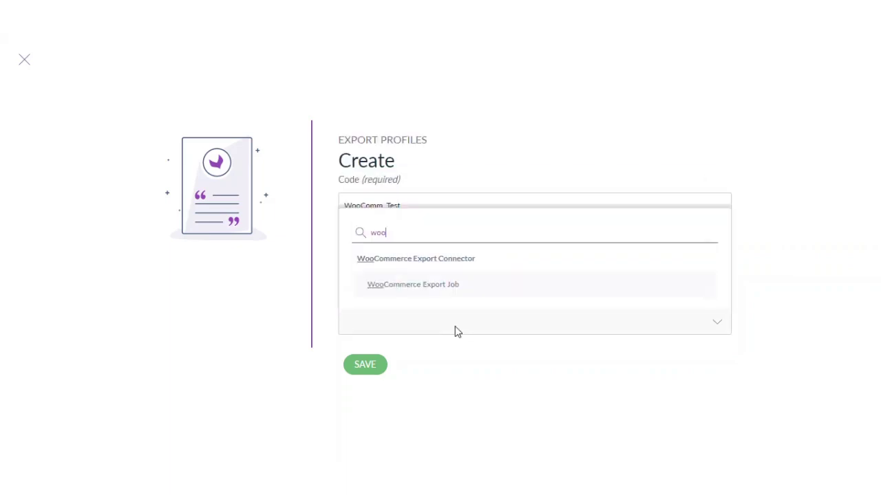
pyautogui.click(444, 292)
pyautogui.click(373, 367)
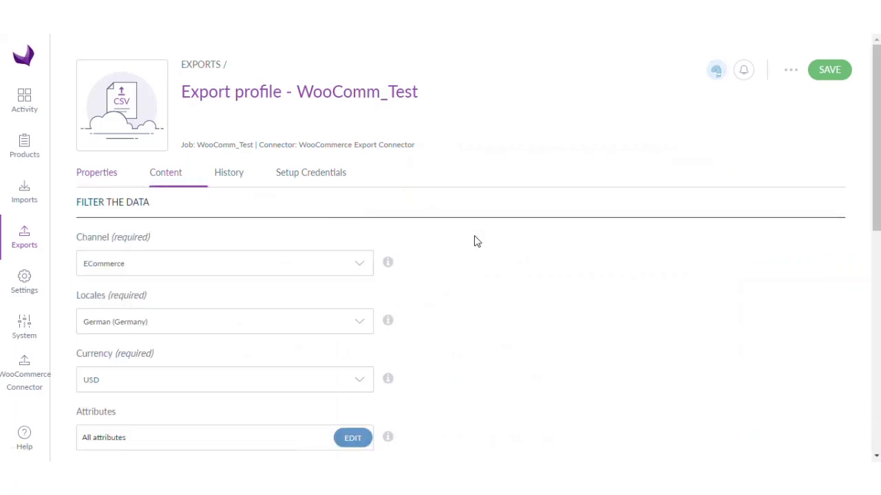
# Set the export's Family filter to Shirts.
pyautogui.scroll(-1, 499, 250)
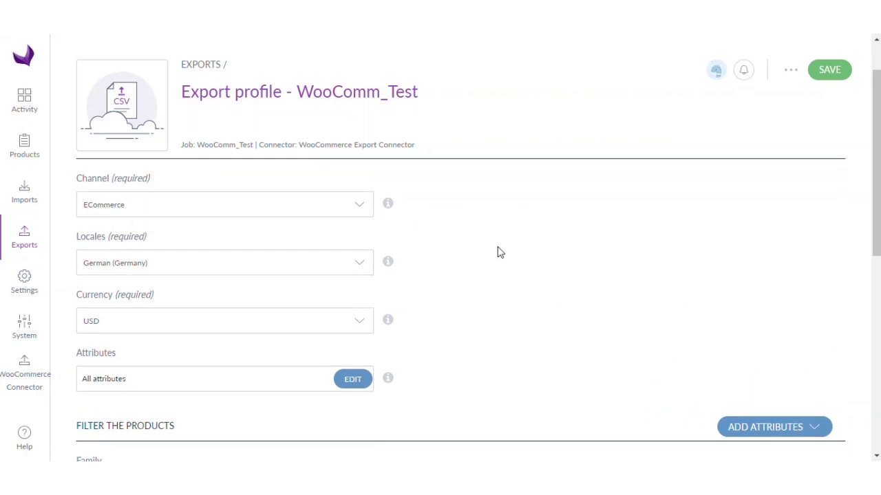
pyautogui.scroll(1, 498, 252)
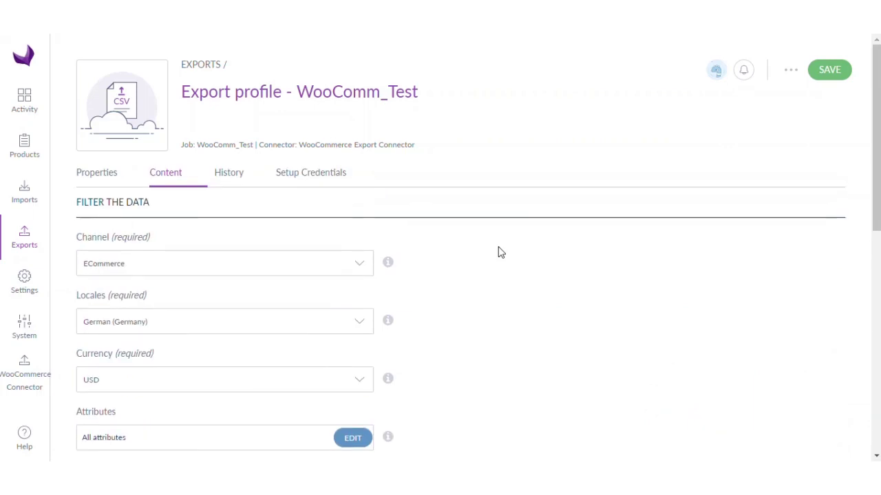
pyautogui.scroll(-1, 535, 315)
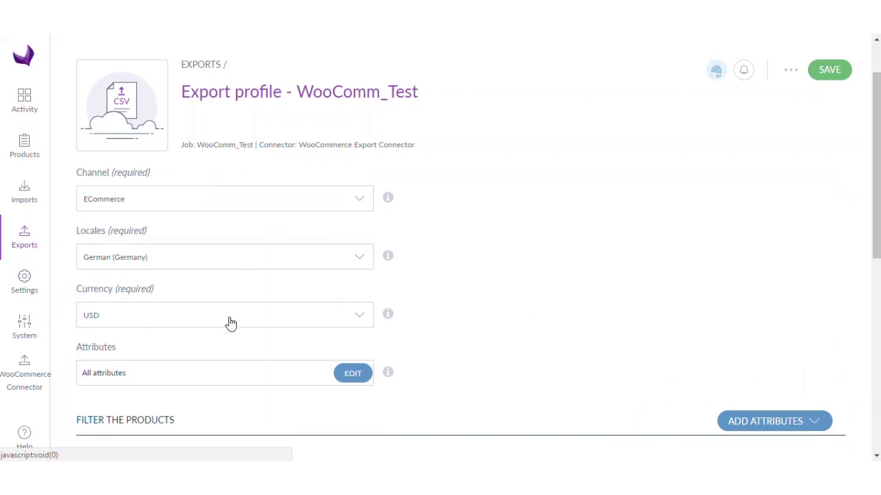
pyautogui.scroll(-3, 393, 310)
pyautogui.scroll(-1, 397, 310)
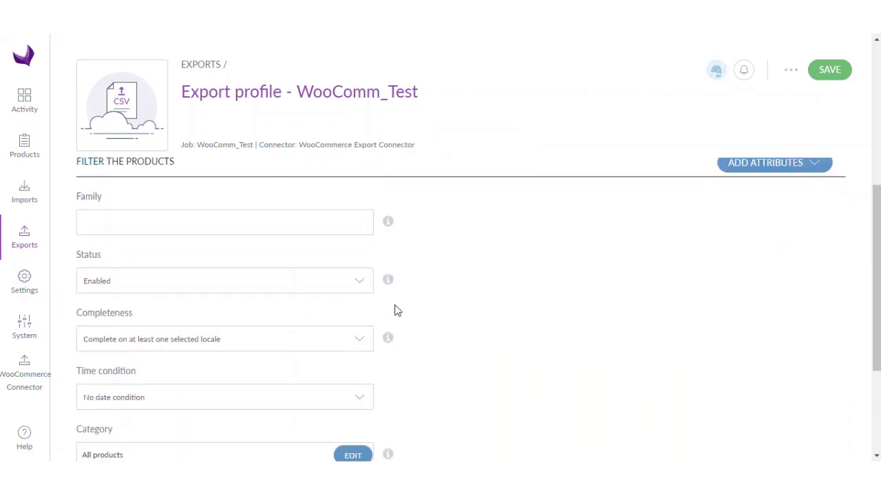
pyautogui.click(234, 229)
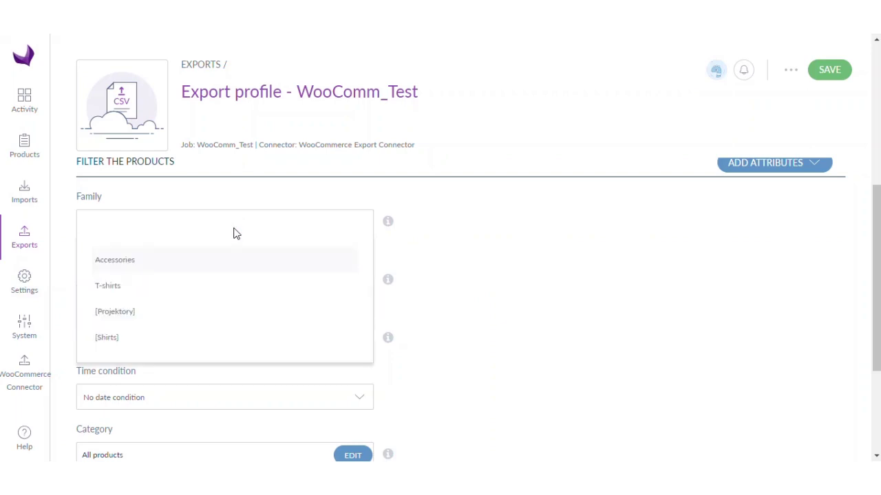
pyautogui.click(112, 345)
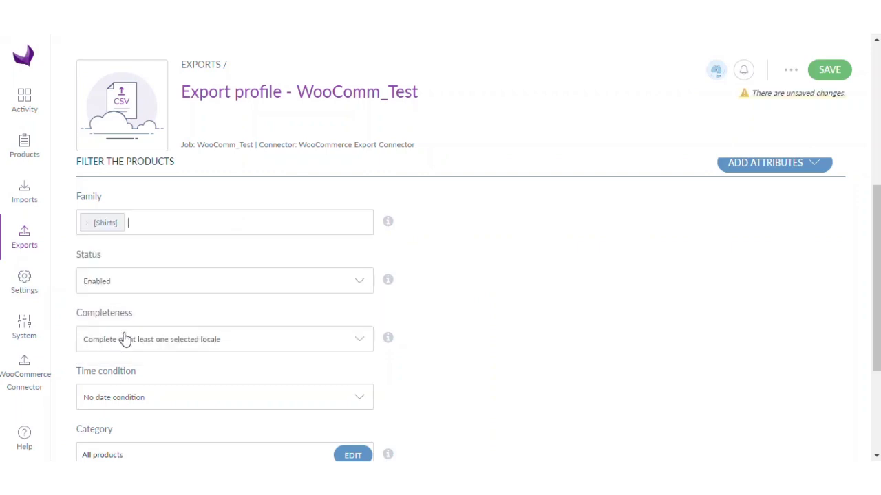
# Review the Status, Completeness and Time condition filters, leaving them unchanged.
pyautogui.scroll(-1, 471, 317)
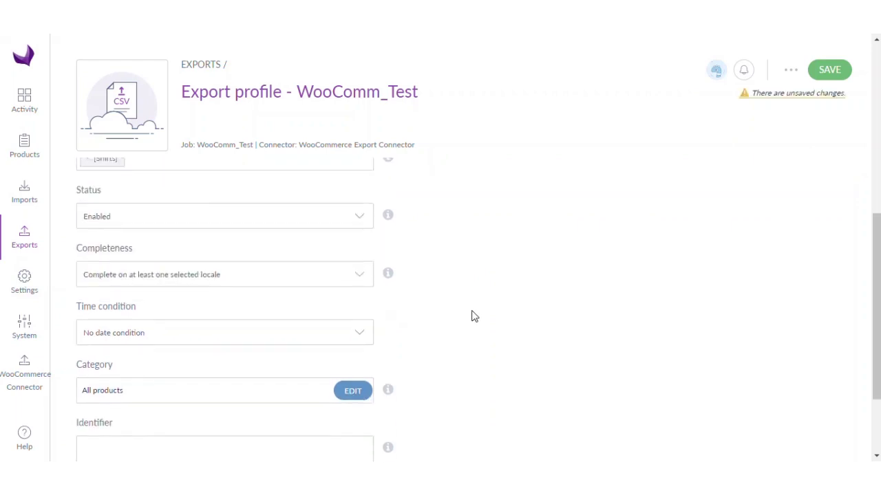
pyautogui.click(268, 225)
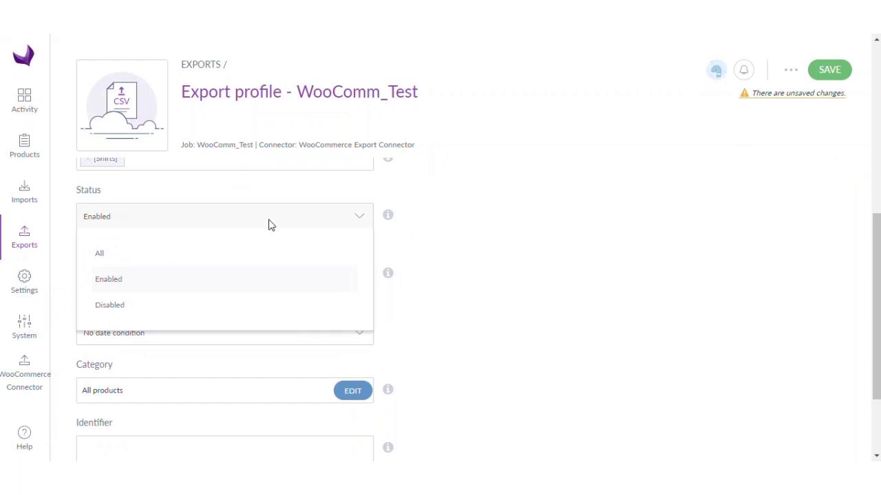
pyautogui.click(449, 252)
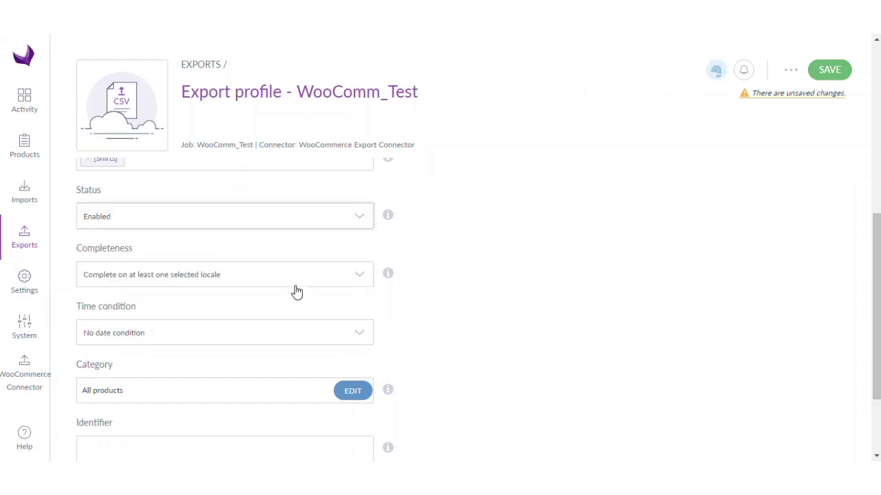
pyautogui.click(241, 289)
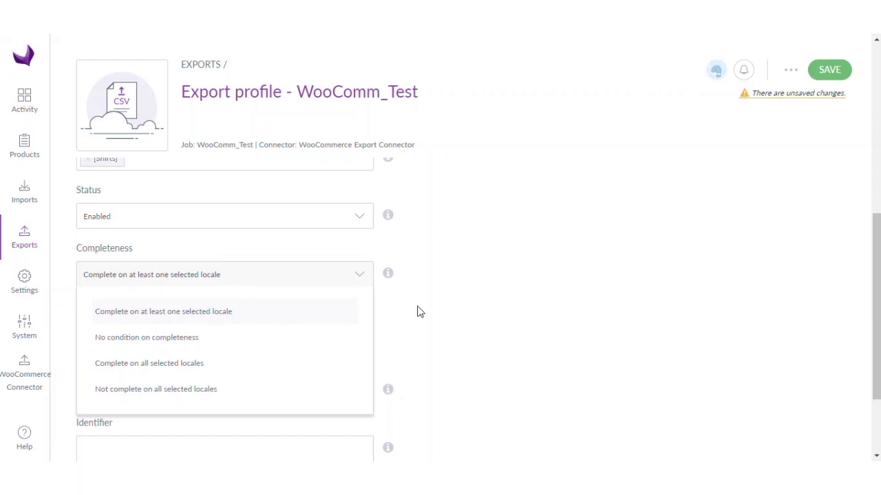
pyautogui.click(408, 344)
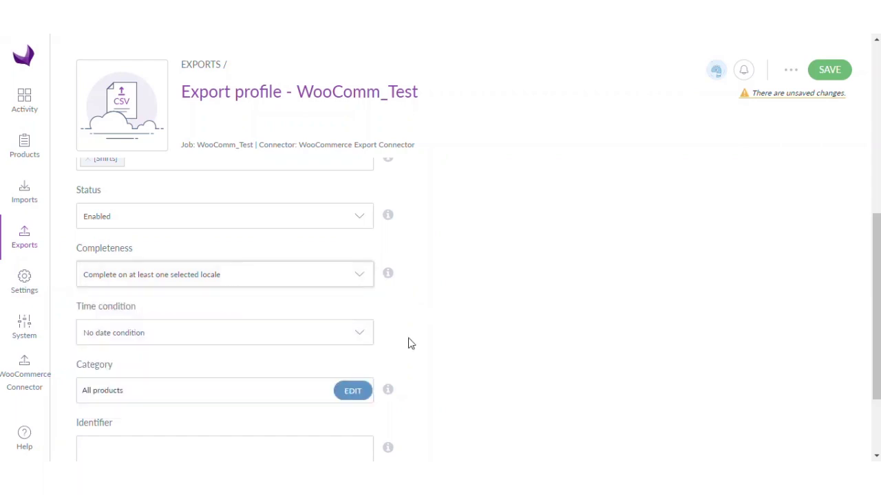
pyautogui.scroll(-2, 408, 343)
pyautogui.click(281, 223)
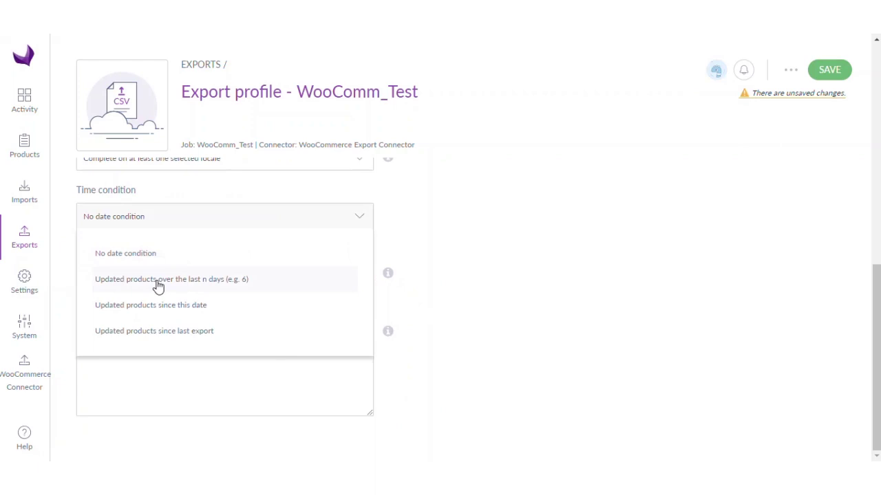
pyautogui.click(439, 283)
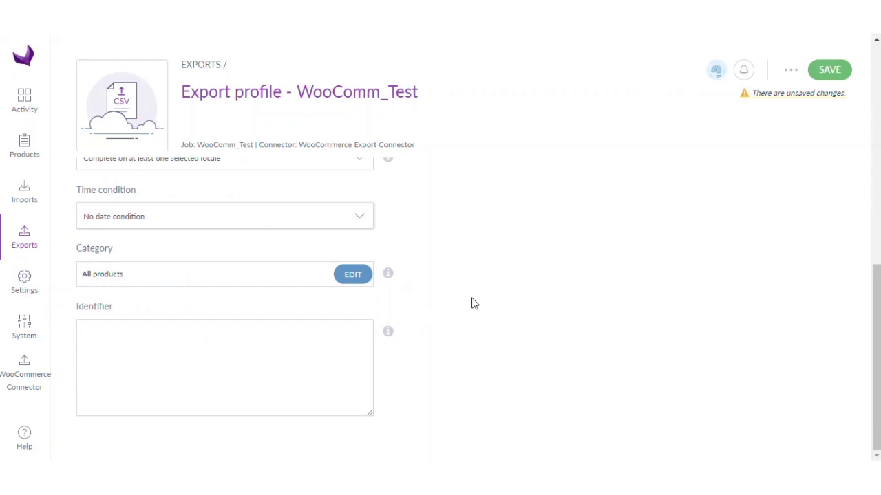
pyautogui.click(351, 277)
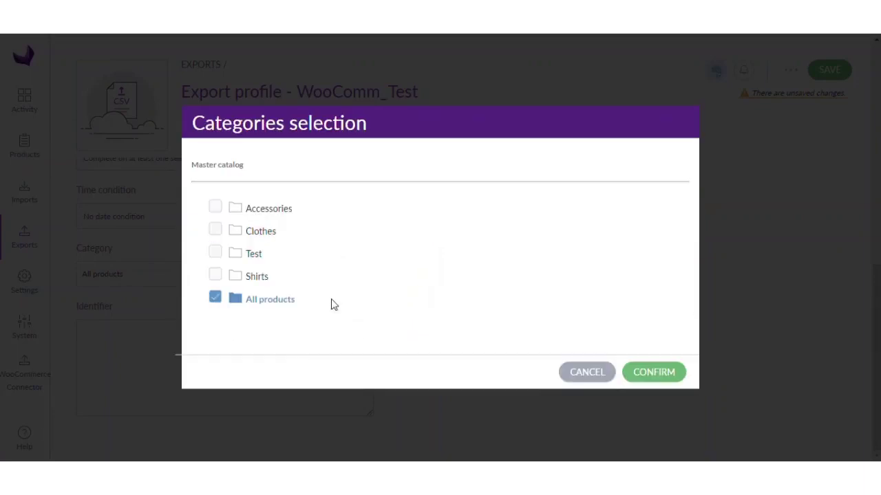
# Limit the export's category filter to Shirts only instead of All products.
pyautogui.click(215, 276)
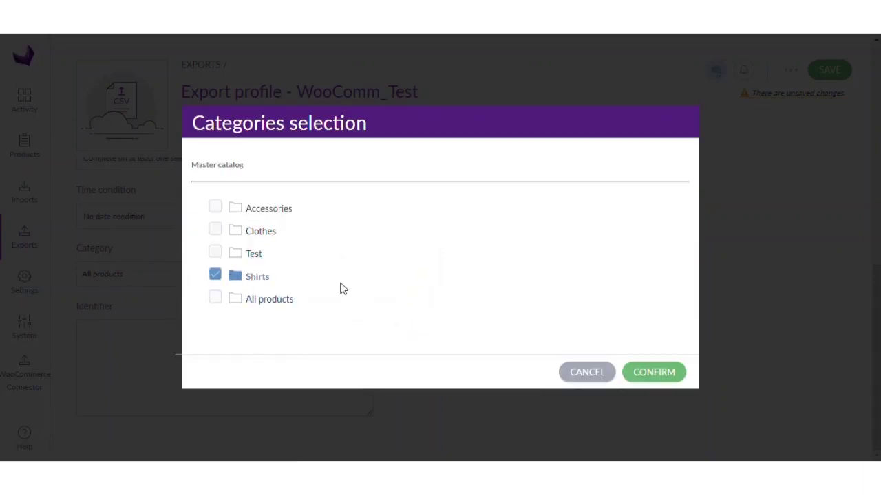
pyautogui.click(654, 372)
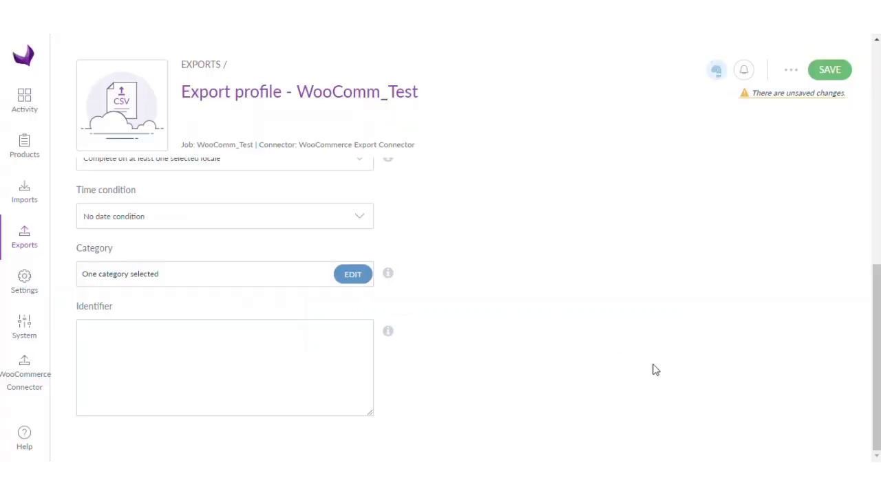
pyautogui.click(340, 351)
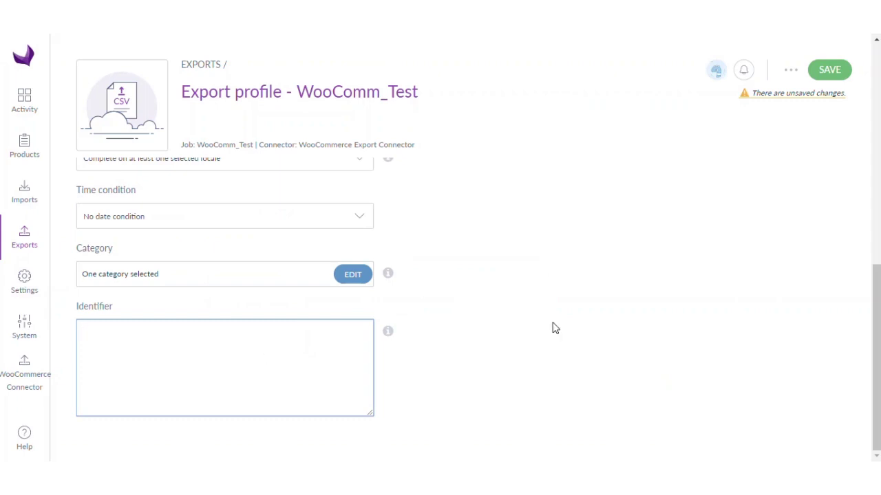
pyautogui.scroll(4, 548, 337)
pyautogui.scroll(4, 548, 337)
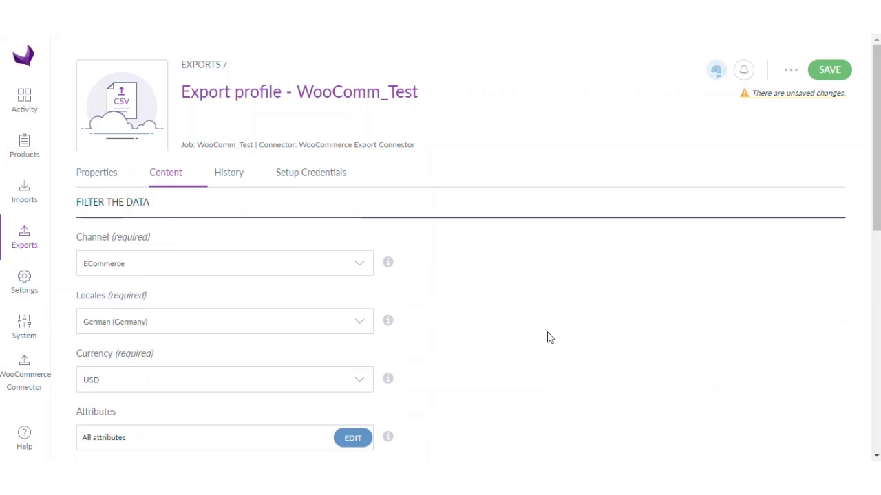
# Save the WooComm_Test export profile settings.
pyautogui.click(333, 176)
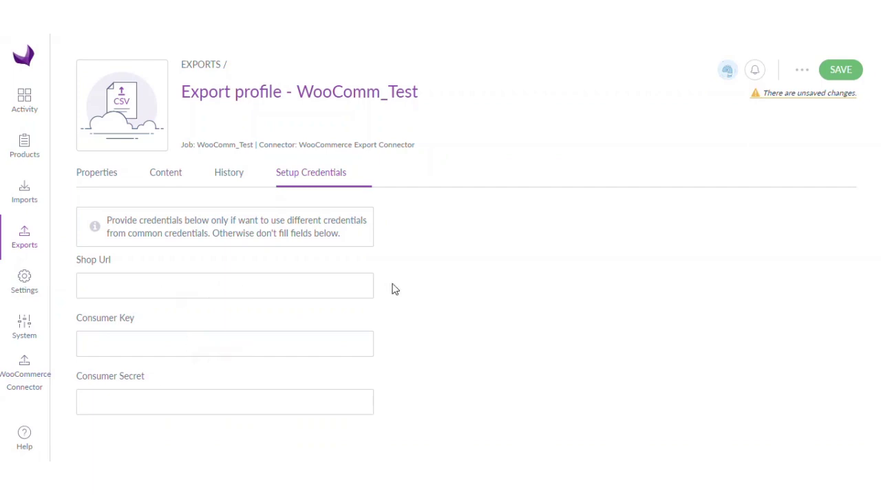
pyautogui.click(844, 76)
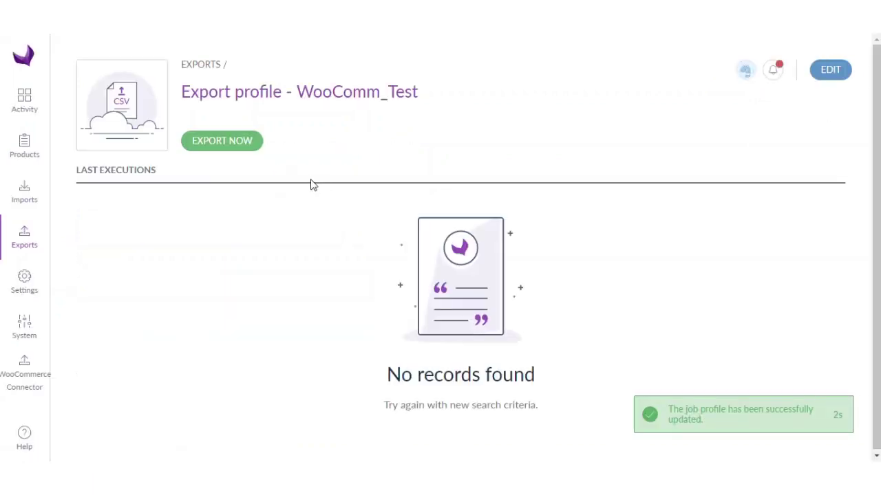
# Run the WooComm_Test export and check that it finishes with status Completed.
pyautogui.click(236, 146)
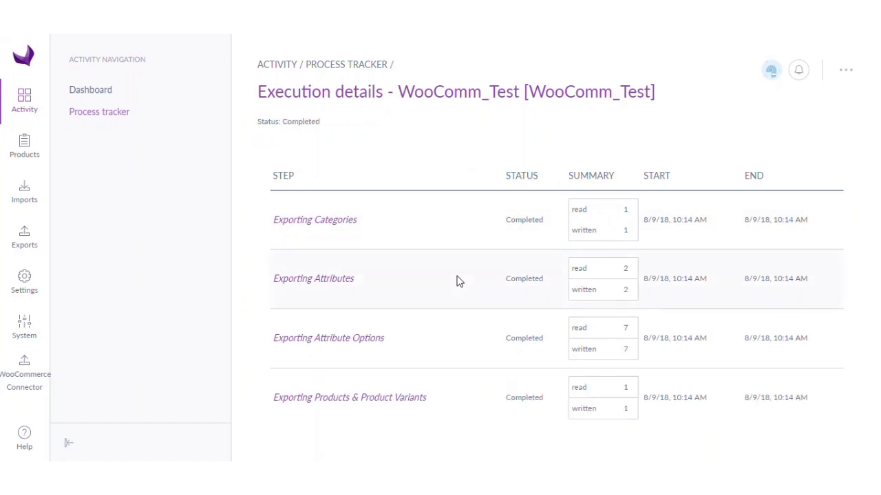
pyautogui.moveTo(258, 121); pyautogui.dragTo(331, 132)
pyautogui.click(330, 132)
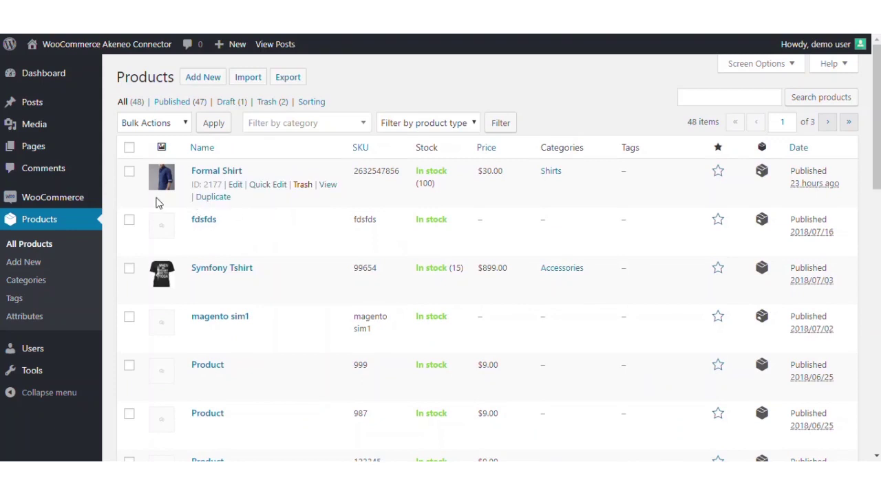
# Open the Formal Shirt product's edit page and review its description and price.
pyautogui.click(235, 187)
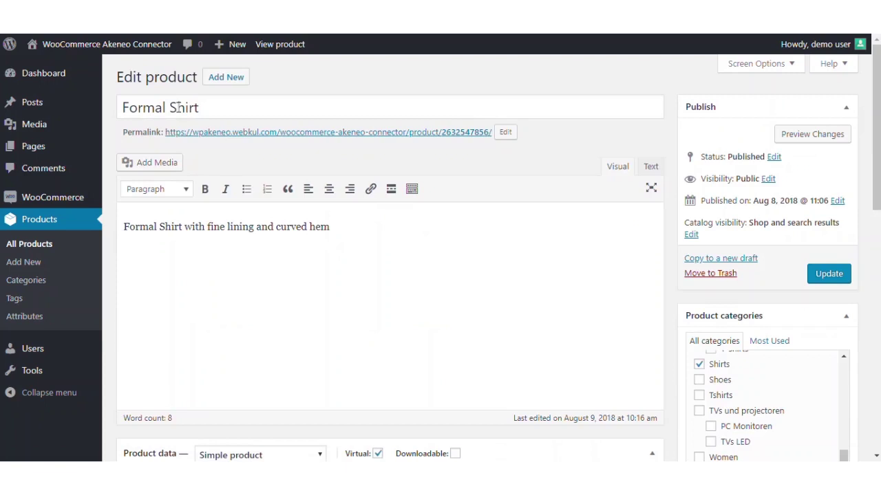
pyautogui.scroll(-2, 426, 240)
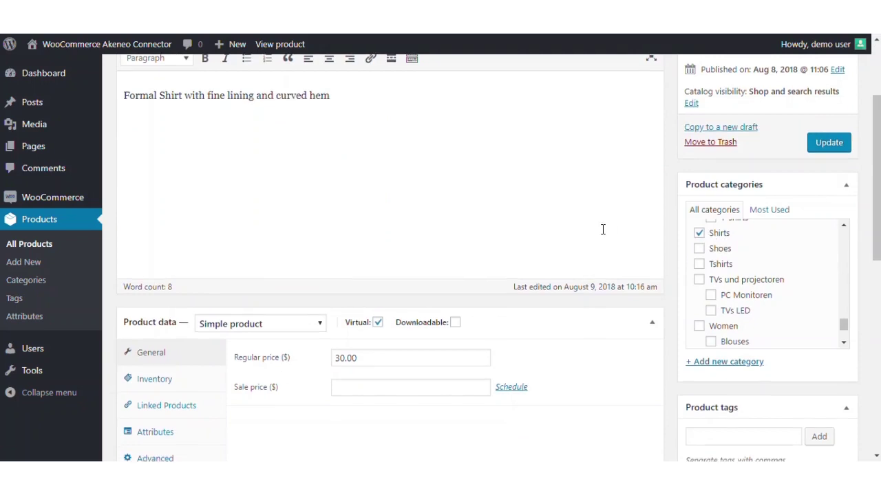
pyautogui.scroll(-3, 602, 230)
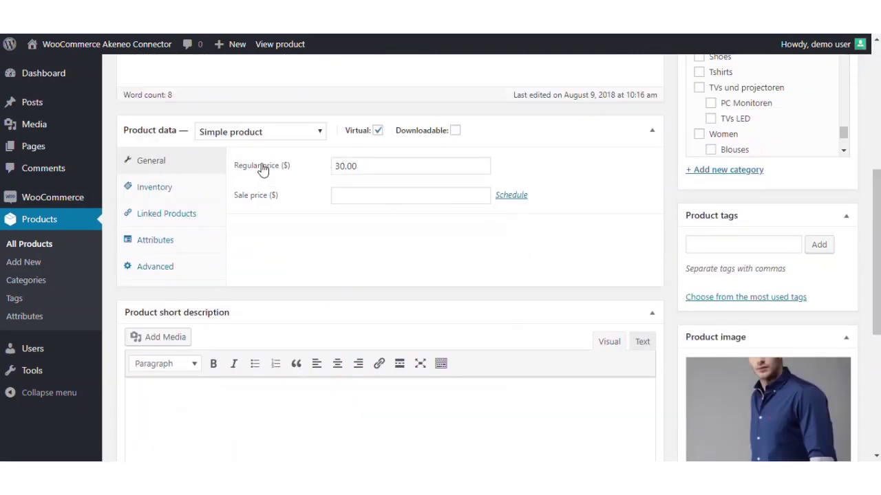
# Check Formal Shirt's inventory, linked products, Color and Wash Care attributes, advanced settings and gallery images.
pyautogui.click(181, 186)
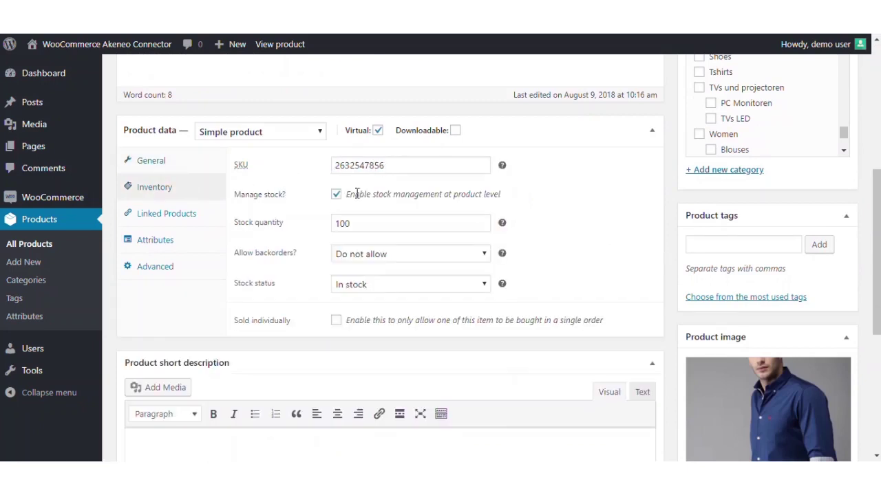
pyautogui.click(188, 224)
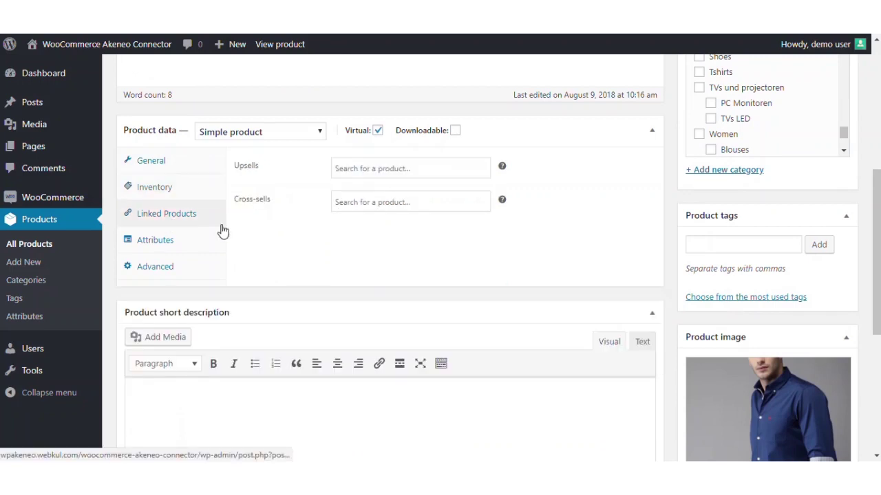
pyautogui.click(191, 243)
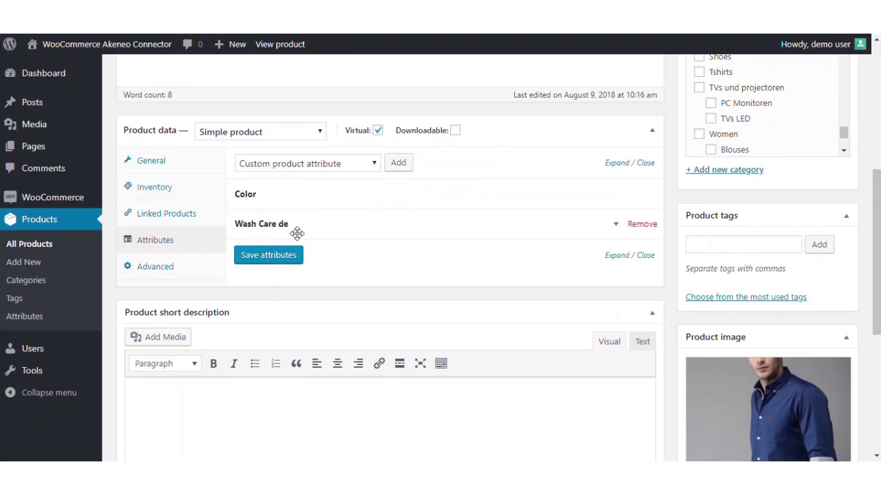
pyautogui.click(180, 278)
pyautogui.scroll(-3, 585, 355)
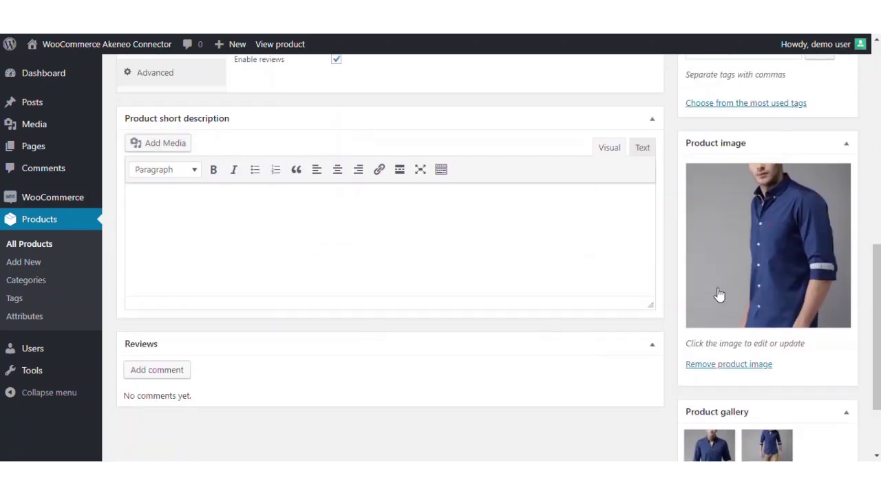
pyautogui.scroll(-2, 737, 248)
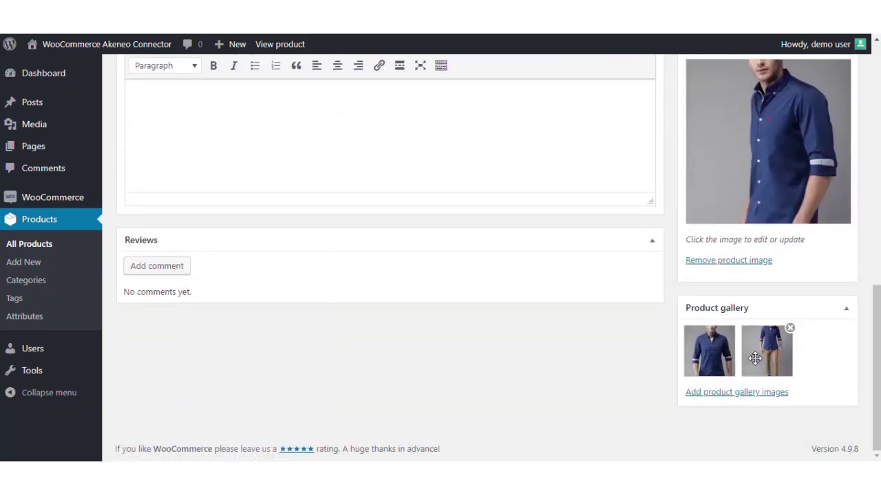
pyautogui.scroll(12, 755, 359)
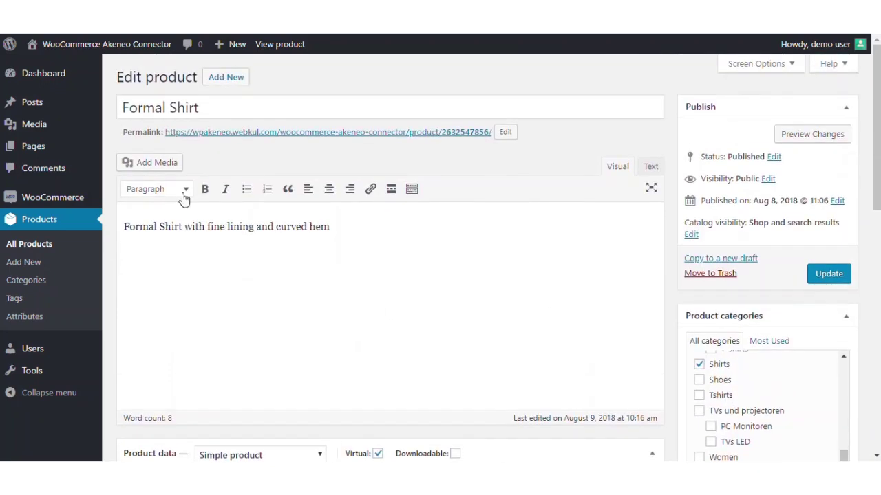
pyautogui.moveTo(69, 56)
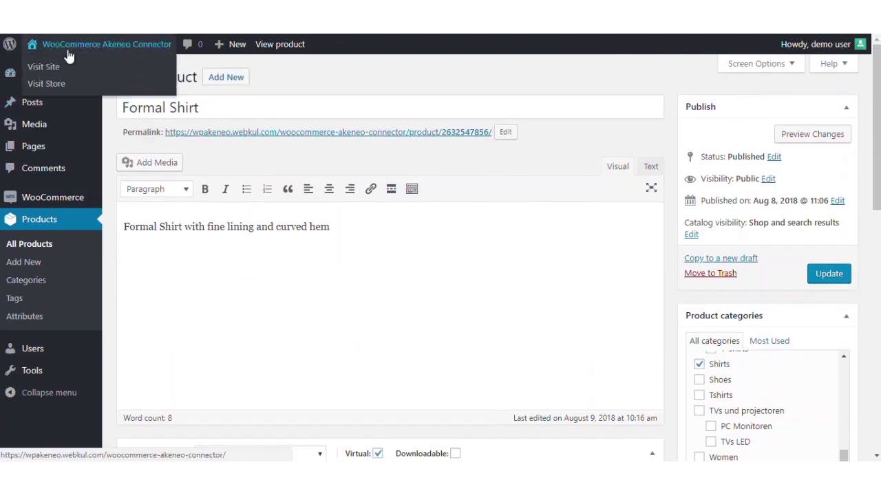
# Visit the store's public Shop page from the admin bar.
pyautogui.click(54, 86)
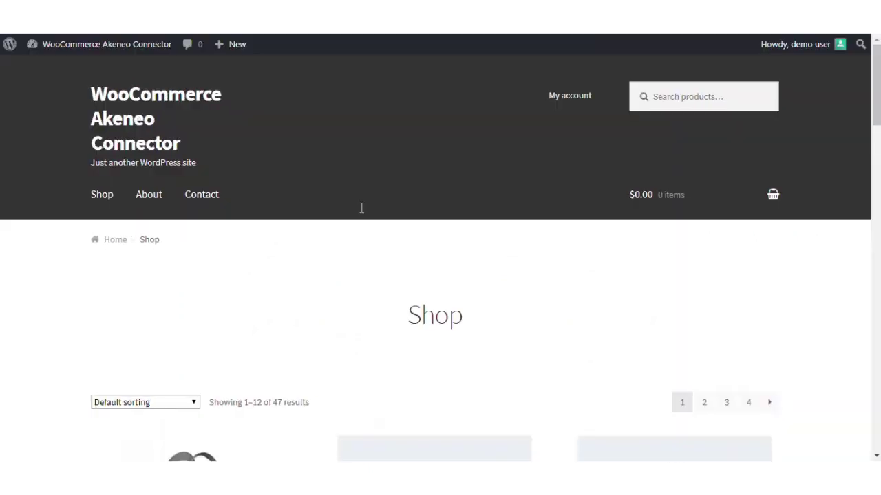
pyautogui.scroll(-3, 346, 285)
pyautogui.scroll(3, 347, 288)
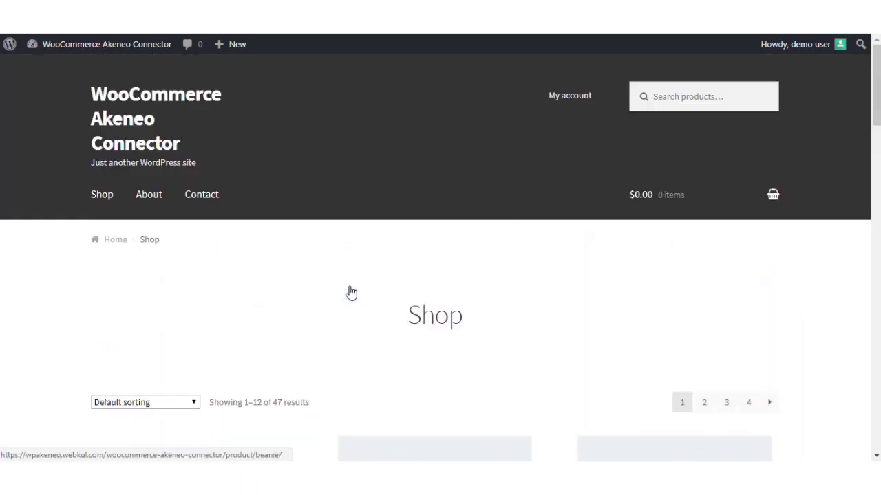
pyautogui.scroll(-5, 349, 293)
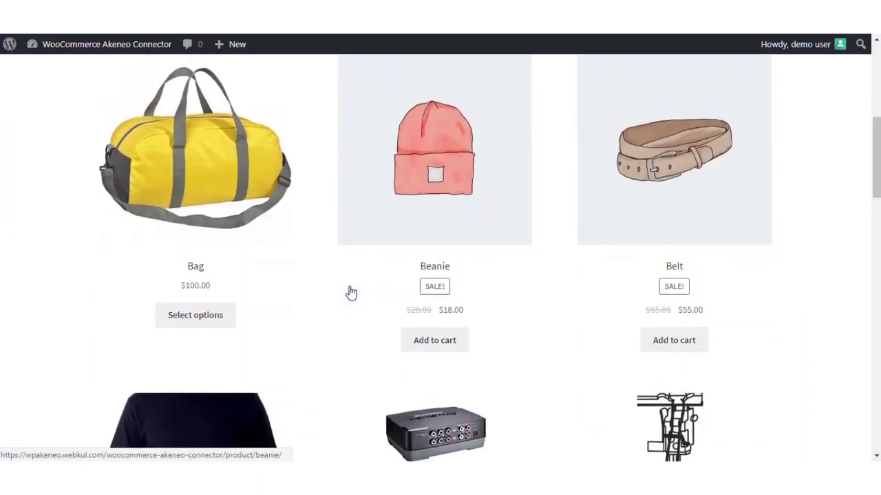
pyautogui.scroll(4, 346, 292)
pyautogui.scroll(1, 344, 291)
# Sort the shop's products by newness so Formal Shirt at $30.00 appears first.
pyautogui.click(126, 339)
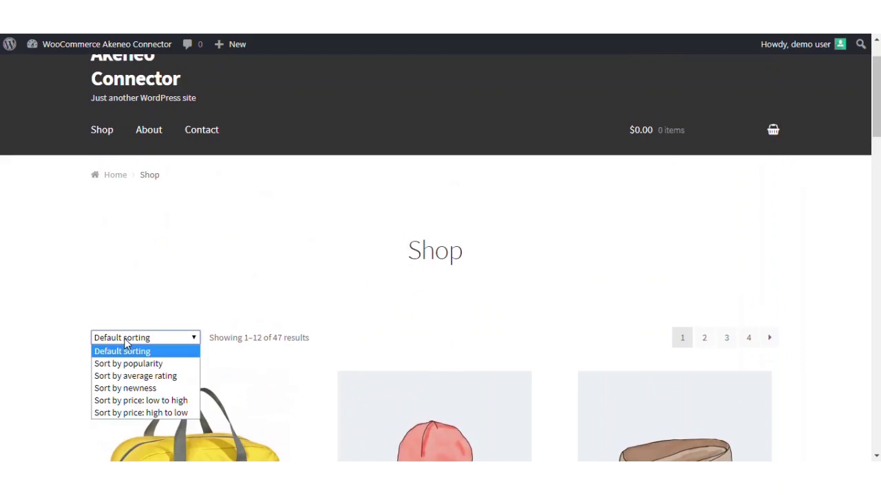
pyautogui.click(128, 388)
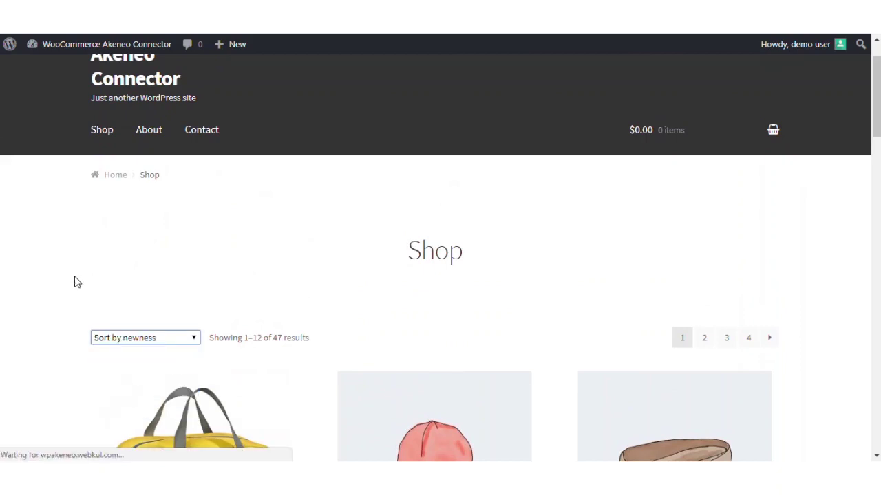
pyautogui.scroll(-4, 8, 289)
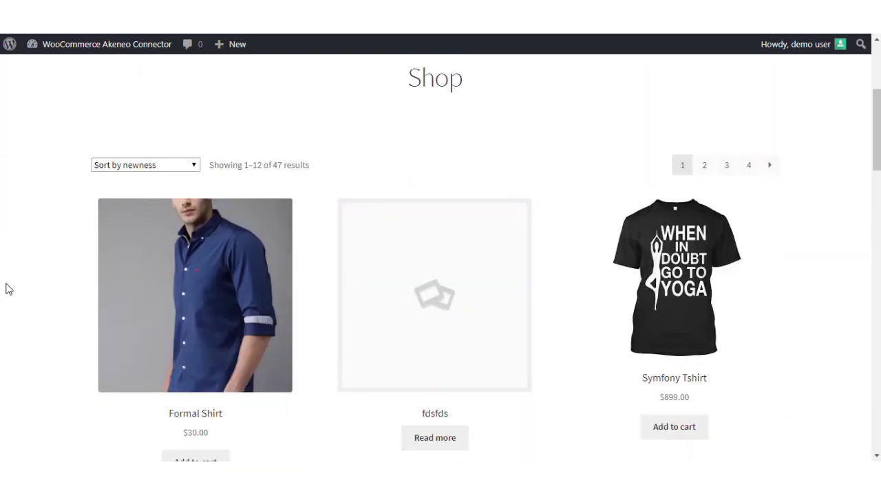
# Open Formal Shirt's product page and check its $30.00 price, 100 in stock, blue colour and Steam Wash care.
pyautogui.click(186, 283)
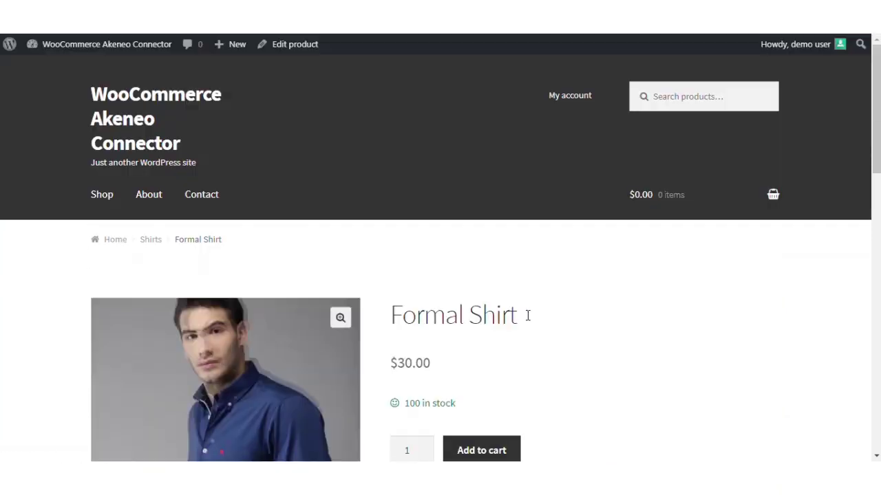
pyautogui.scroll(-3, 759, 297)
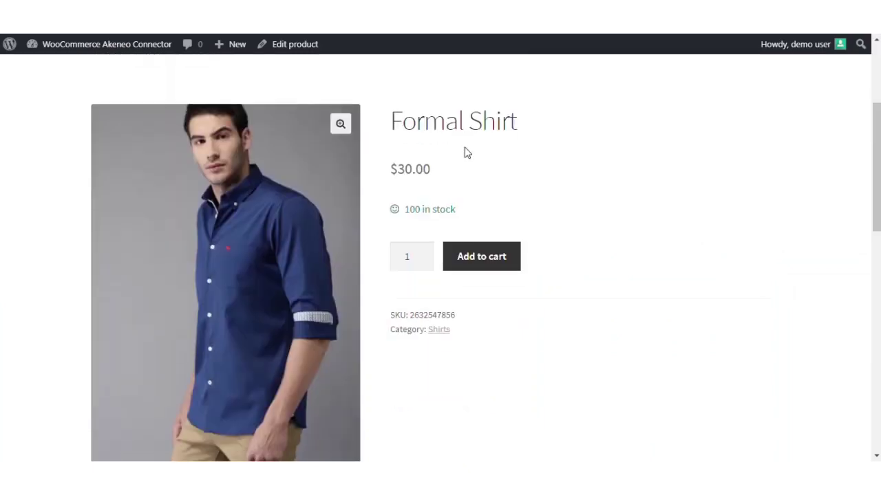
pyautogui.moveTo(403, 213); pyautogui.dragTo(433, 231)
pyautogui.scroll(-2, 510, 301)
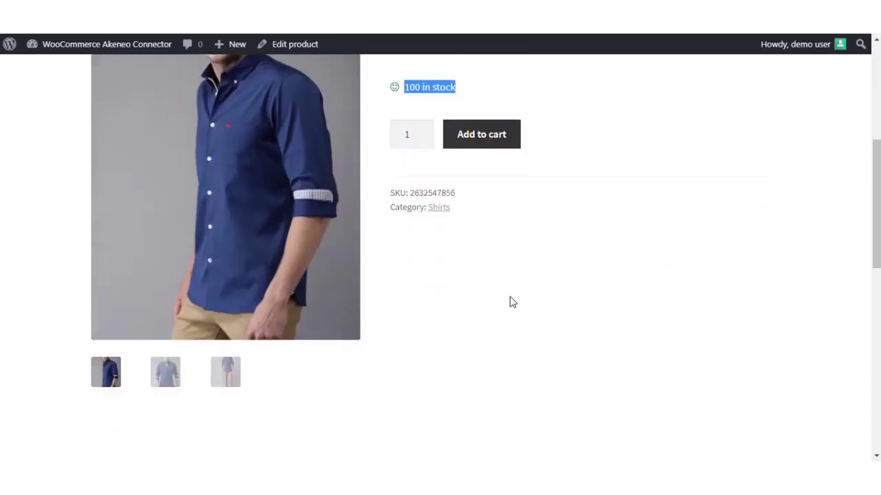
pyautogui.scroll(-2, 434, 222)
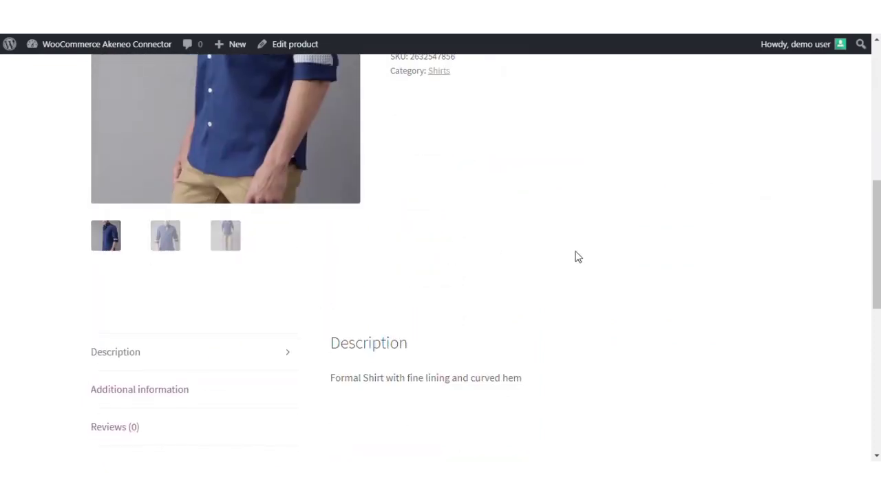
pyautogui.scroll(-3, 581, 255)
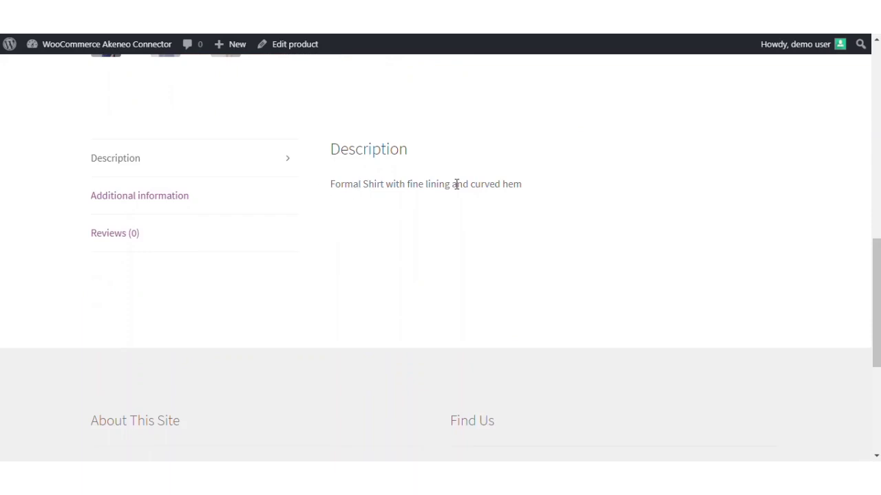
pyautogui.click(207, 208)
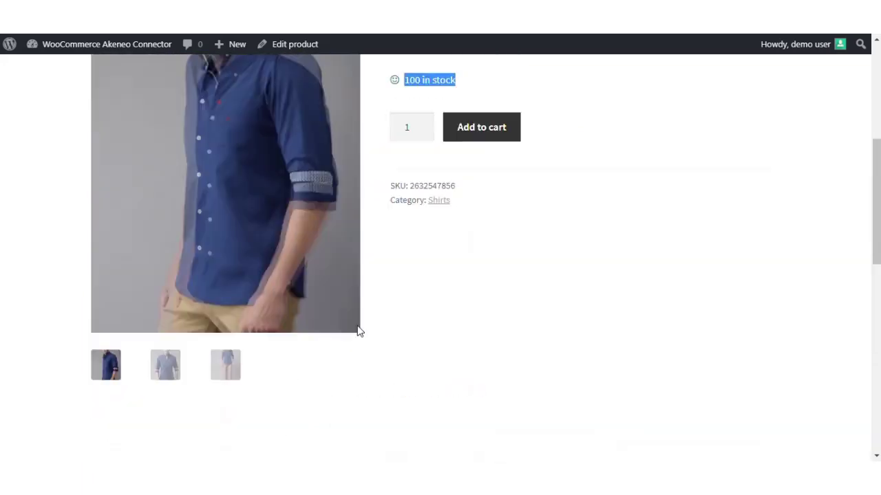
pyautogui.scroll(5, 371, 333)
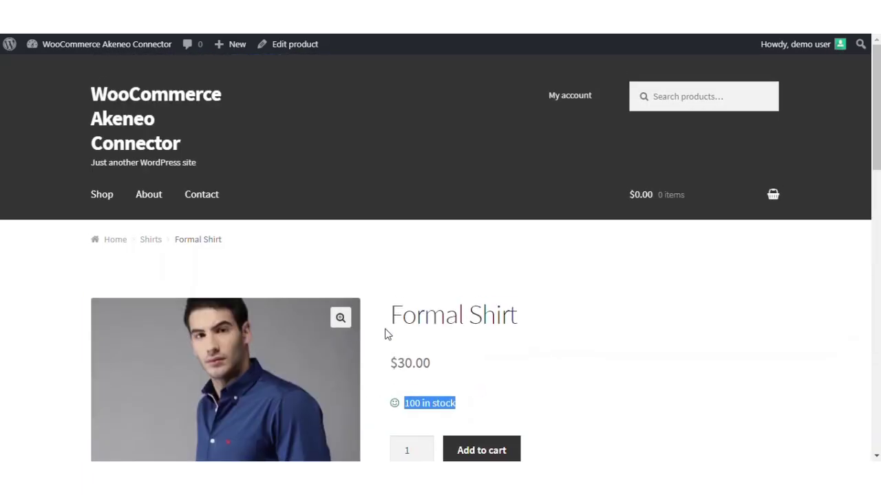